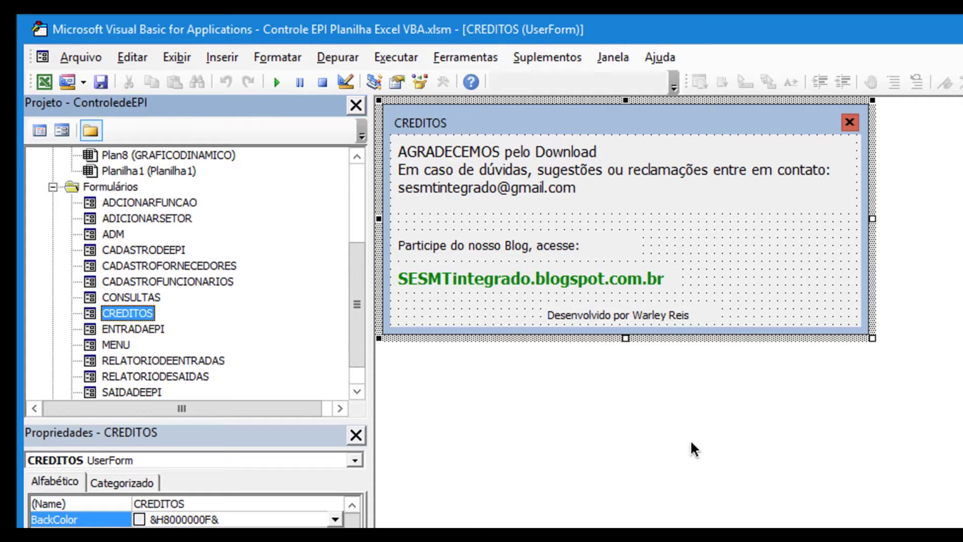
Switch from the VBA editor to the Excel workbook and examine the Nº PESSOAL entries on the CADASTROFUNCIONARIOS sheet.
{"action": "mouse_move", "coordinate": [357, 315]}
{"action": "left_mouse_down"}
{"action": "mouse_move", "coordinate": [357, 281]}
{"action": "mouse_move", "coordinate": [360, 327]}
{"action": "left_mouse_up"}
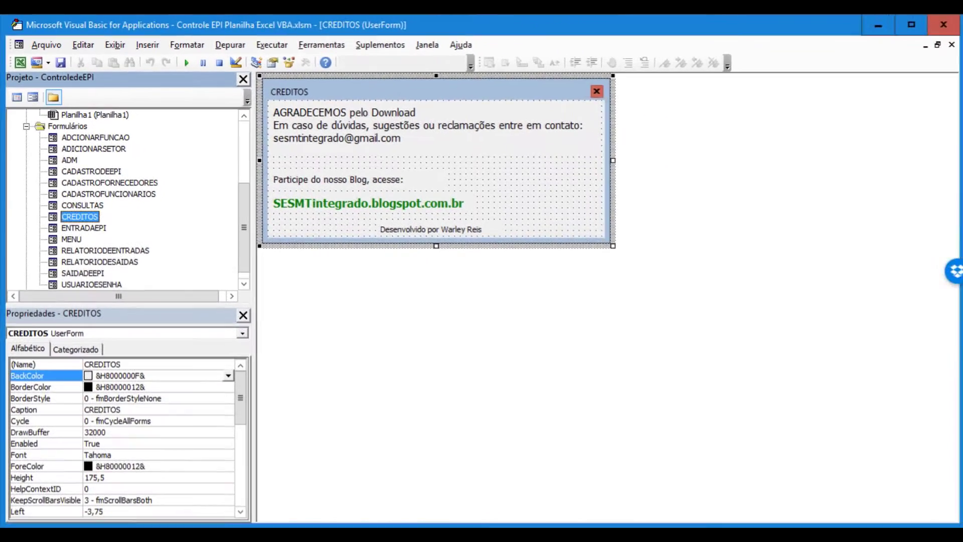
{"action": "left_click", "coordinate": [391, 508]}
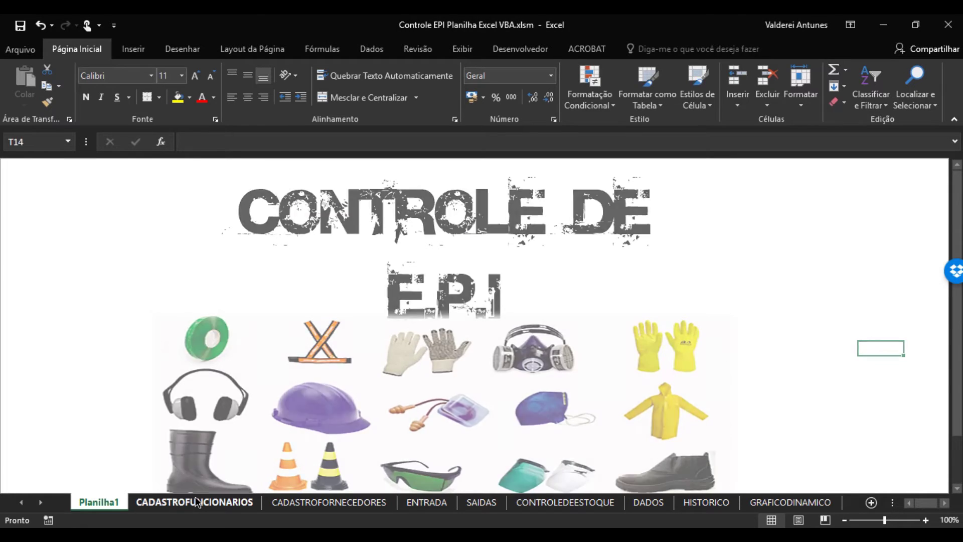
{"action": "left_click", "coordinate": [193, 502]}
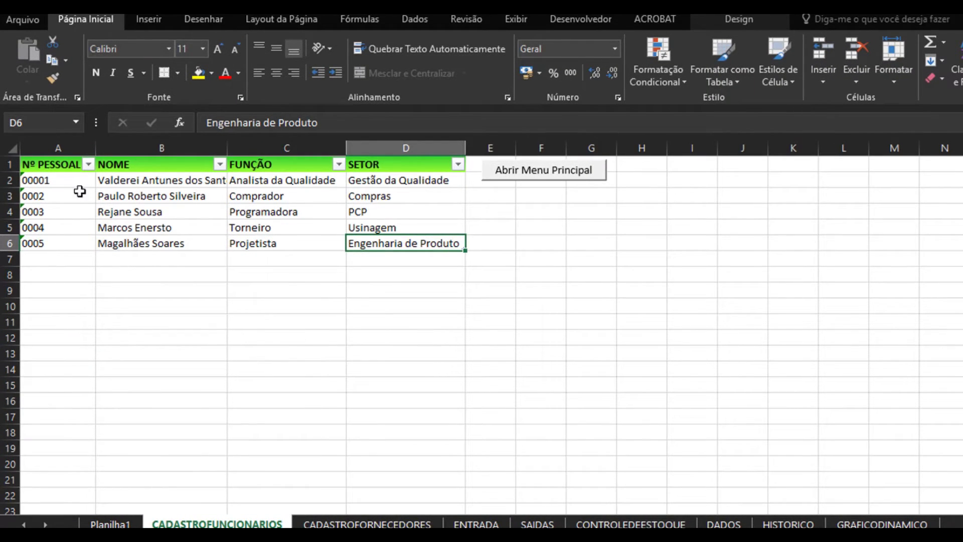
{"action": "left_click", "coordinate": [54, 180]}
{"action": "left_click_drag", "start_coordinate": [54, 196], "coordinate": [54, 245]}
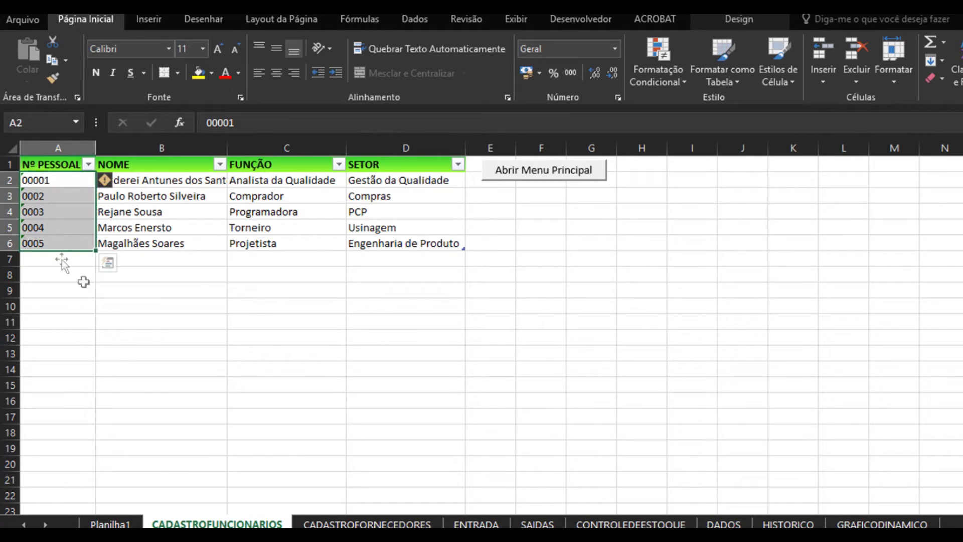
{"action": "left_click", "coordinate": [167, 303]}
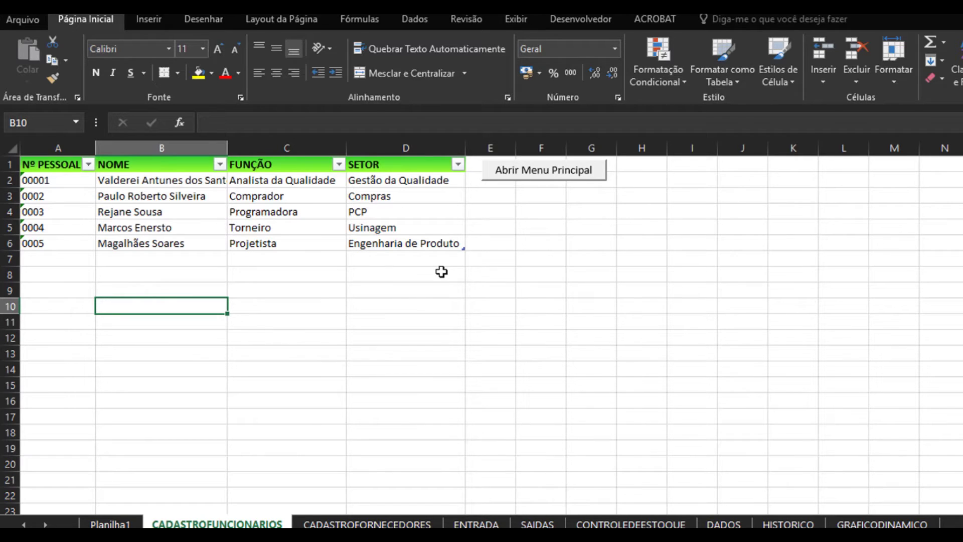
Examine the sector list in column B and the job function list in column C of the DADOS sheet.
{"action": "left_click", "coordinate": [723, 525]}
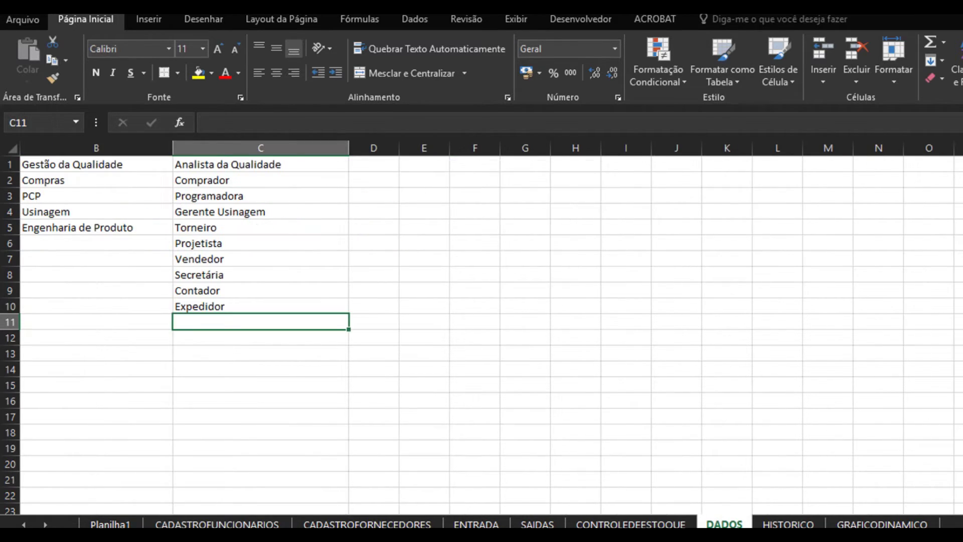
{"action": "left_click_drag", "start_coordinate": [90, 164], "coordinate": [91, 227]}
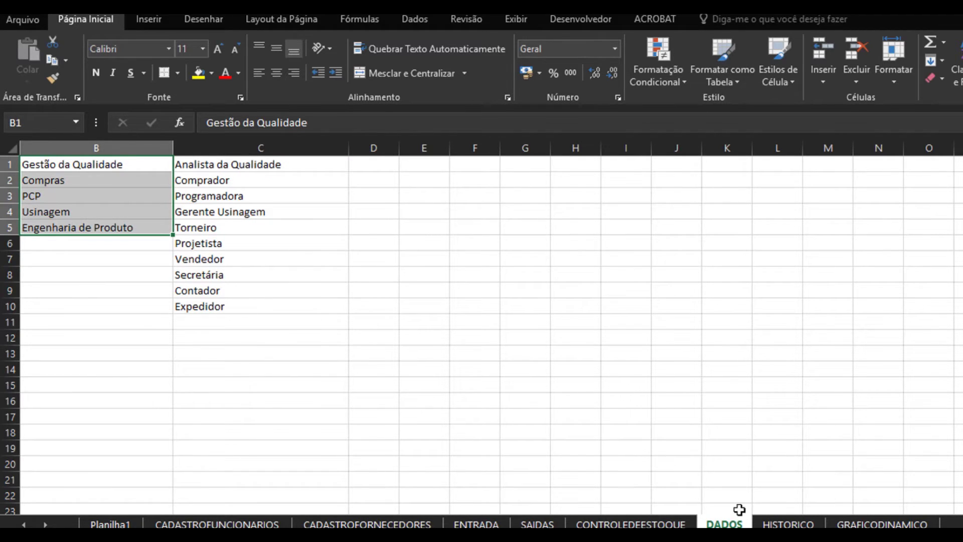
{"action": "left_click", "coordinate": [221, 165]}
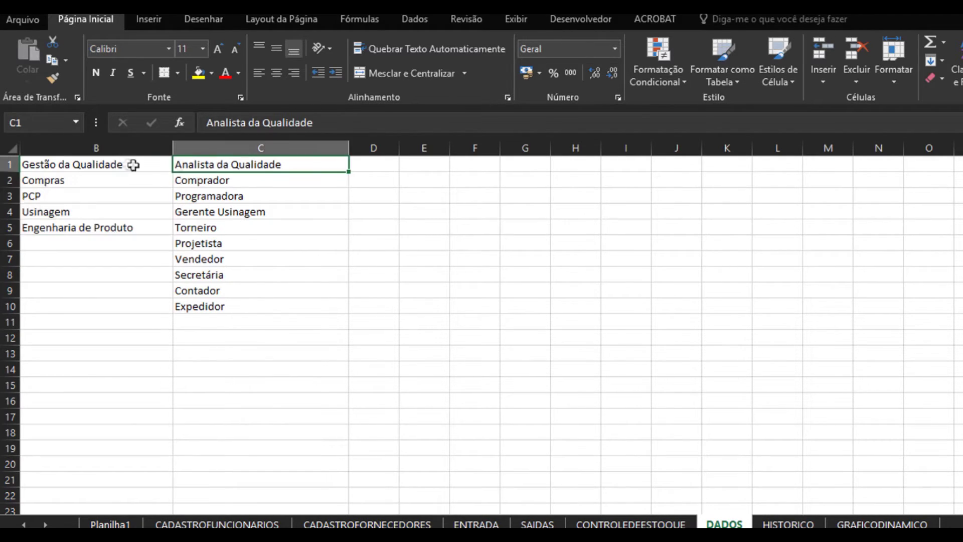
{"action": "left_click_drag", "start_coordinate": [118, 165], "coordinate": [118, 228]}
{"action": "left_click_drag", "start_coordinate": [253, 164], "coordinate": [254, 306]}
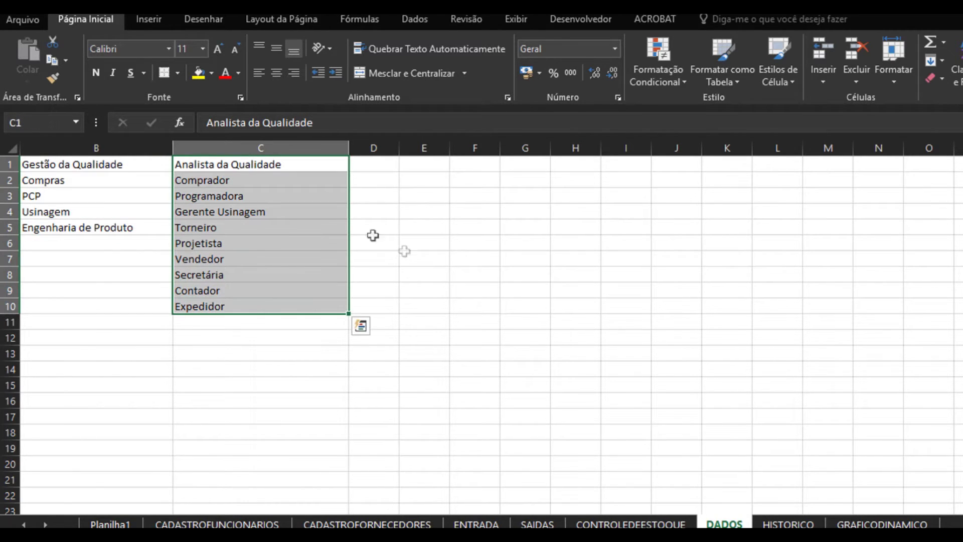
Return to the CADASTROFUNCIONARIOS sheet and review the employees' name, FUNÇÃO and SETOR entries.
{"action": "left_click", "coordinate": [217, 524]}
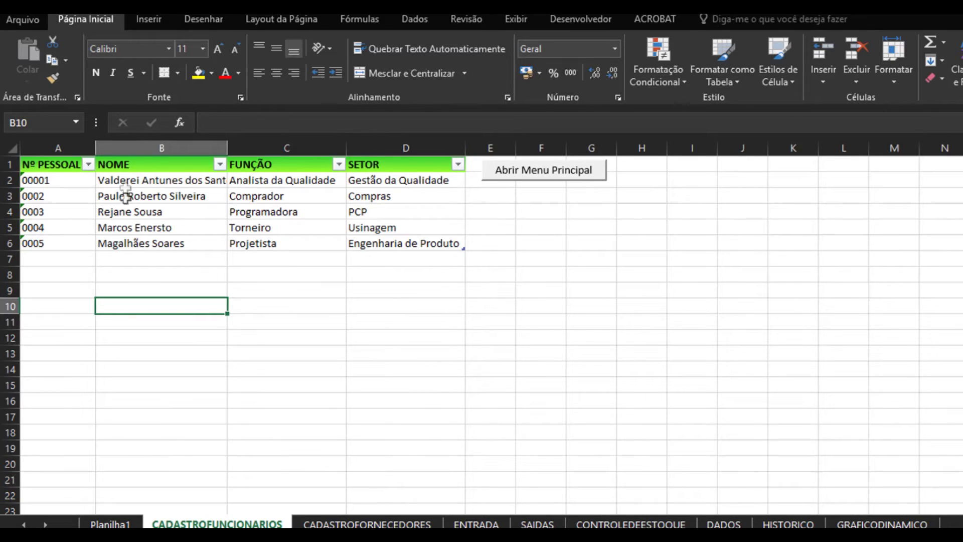
{"action": "left_click", "coordinate": [126, 189]}
{"action": "key", "text": "Right"}
{"action": "key", "text": "Right"}
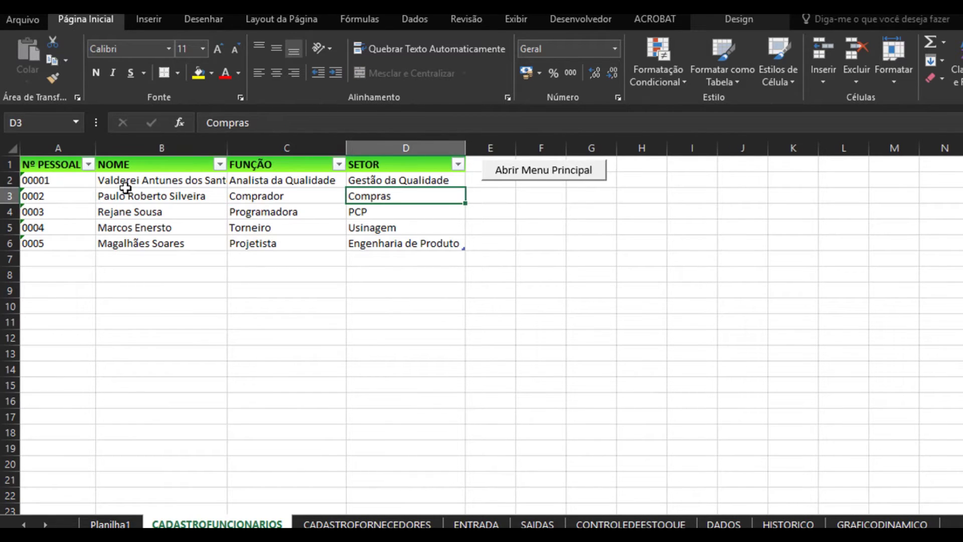
{"action": "key", "text": "Down"}
{"action": "key", "text": "Down"}
{"action": "key", "text": "Down"}
{"action": "key", "text": "Left"}
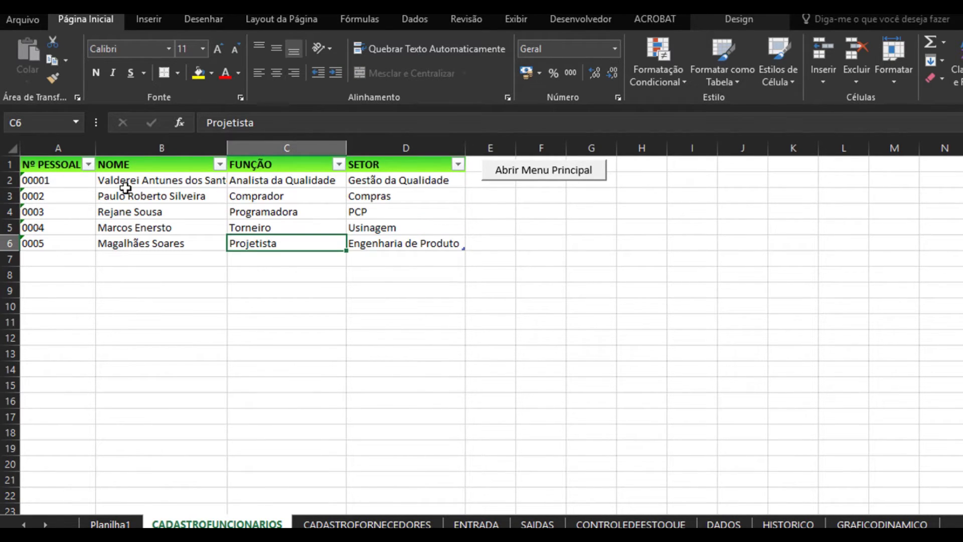
Review the supplier table on the CADASTROFORNECEDORES sheet, covering FORNECEDOR, ENDEREÇO and TELEFONE, and check the table's extent.
{"action": "left_click", "coordinate": [349, 524]}
{"action": "left_click", "coordinate": [80, 181]}
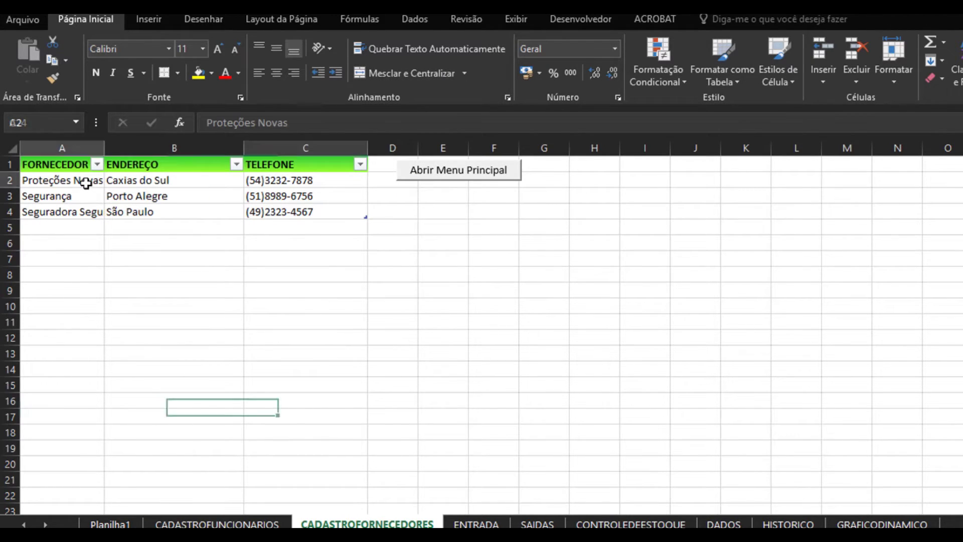
{"action": "key", "text": "Right"}
{"action": "key", "text": "Right"}
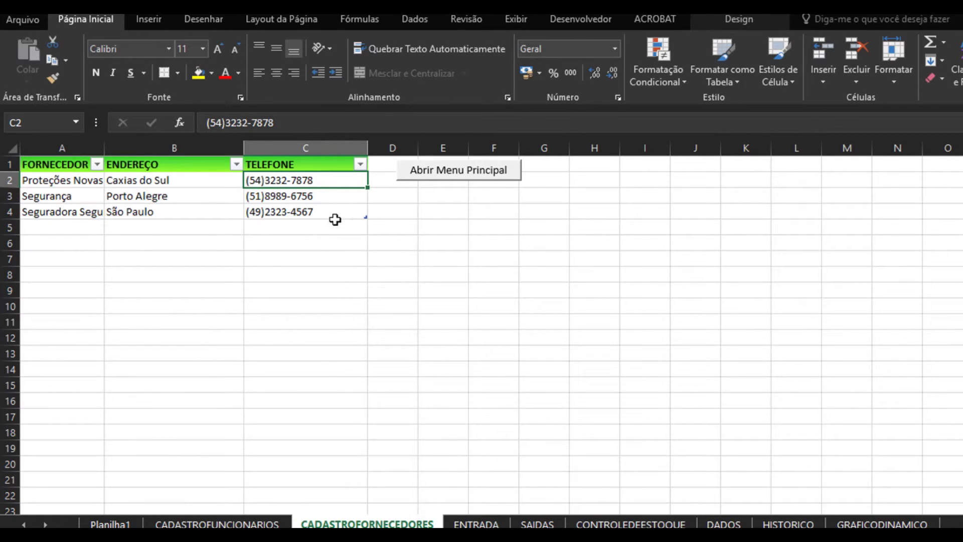
{"action": "left_click", "coordinate": [370, 216]}
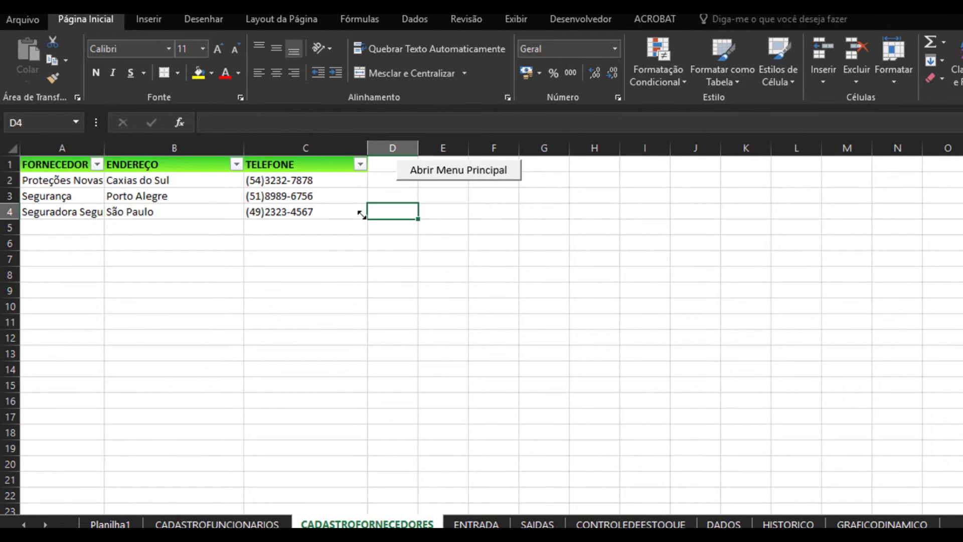
{"action": "mouse_move", "coordinate": [361, 214]}
{"action": "left_mouse_down"}
{"action": "mouse_move", "coordinate": [383, 269]}
{"action": "mouse_move", "coordinate": [371, 216]}
{"action": "left_mouse_up"}
{"action": "left_click_drag", "start_coordinate": [48, 178], "coordinate": [329, 213]}
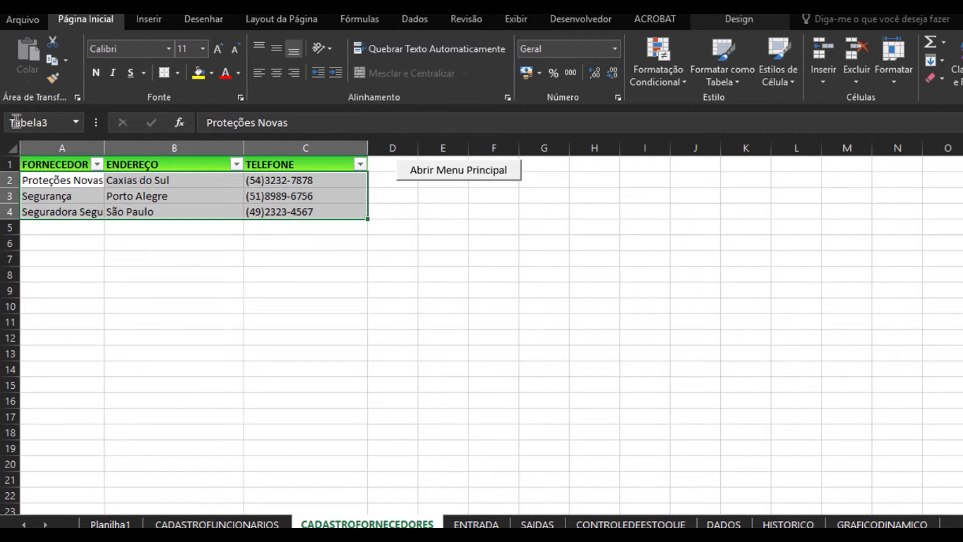
{"action": "left_click", "coordinate": [291, 298]}
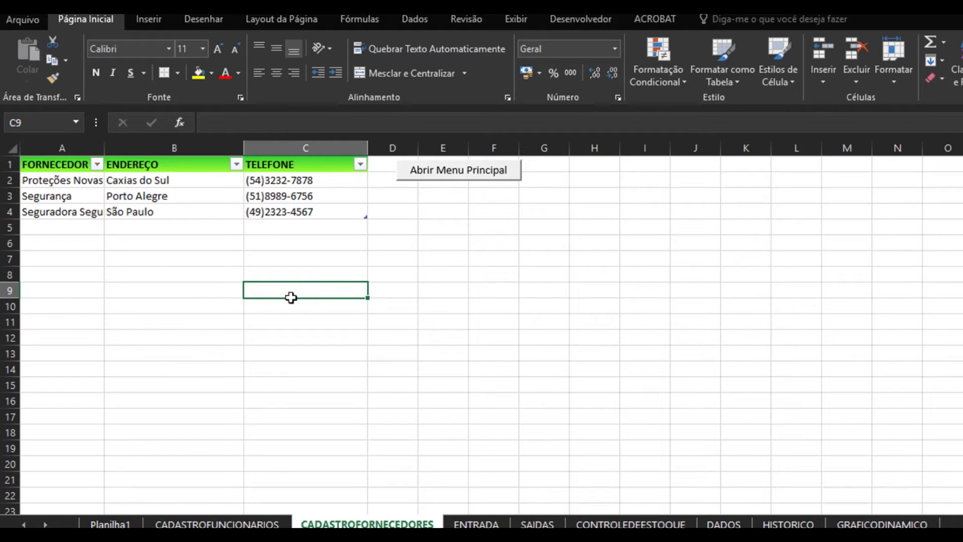
Display the ENTRADA sheet and open the MENU form's design in the VBA editor.
{"action": "left_click", "coordinate": [469, 524]}
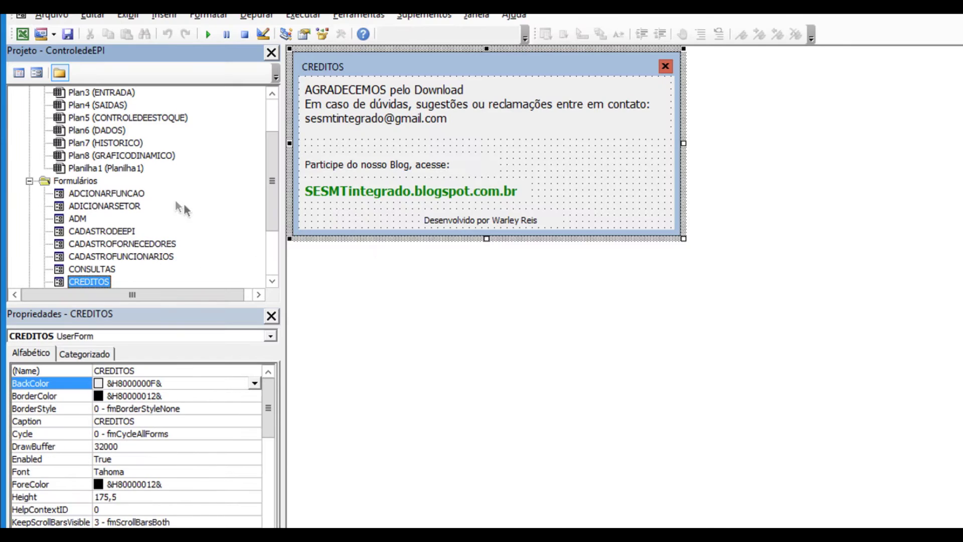
{"action": "scroll", "coordinate": [177, 211], "scroll_direction": "down", "scroll_amount": 2}
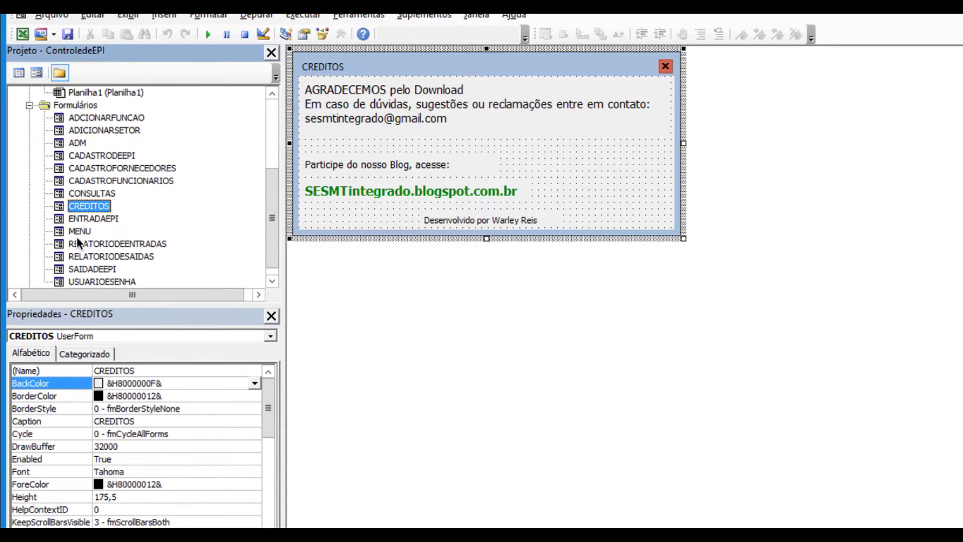
{"action": "double_click", "coordinate": [79, 232]}
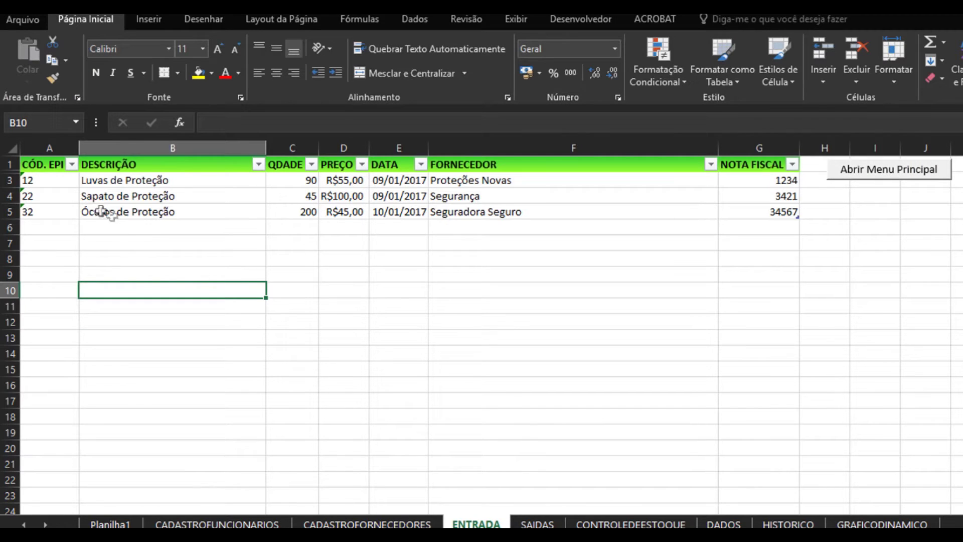
Back on the ENTRADA sheet, examine the first record's fields from CÓD. EPI across to NOTA FISCAL.
{"action": "left_click", "coordinate": [51, 181]}
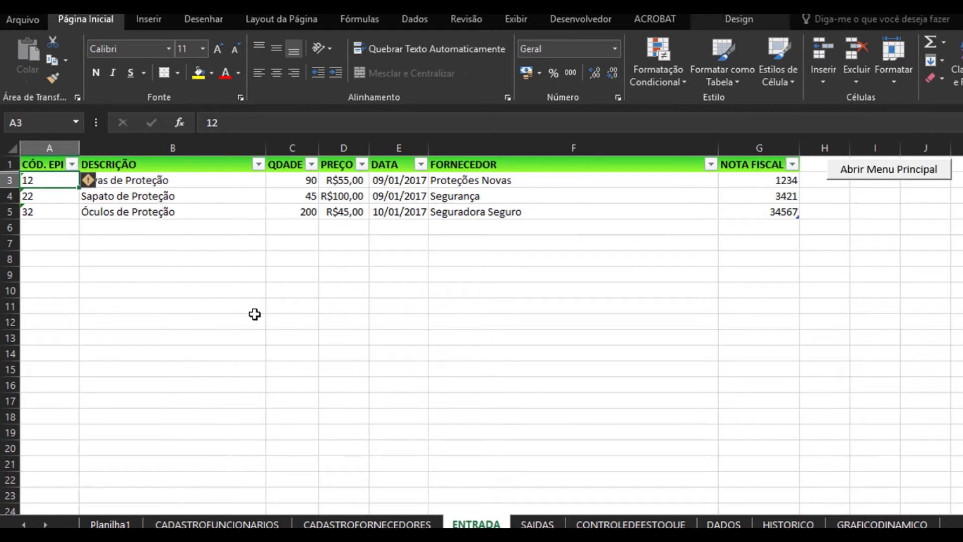
{"action": "key", "text": "Right"}
{"action": "key", "text": "Right"}
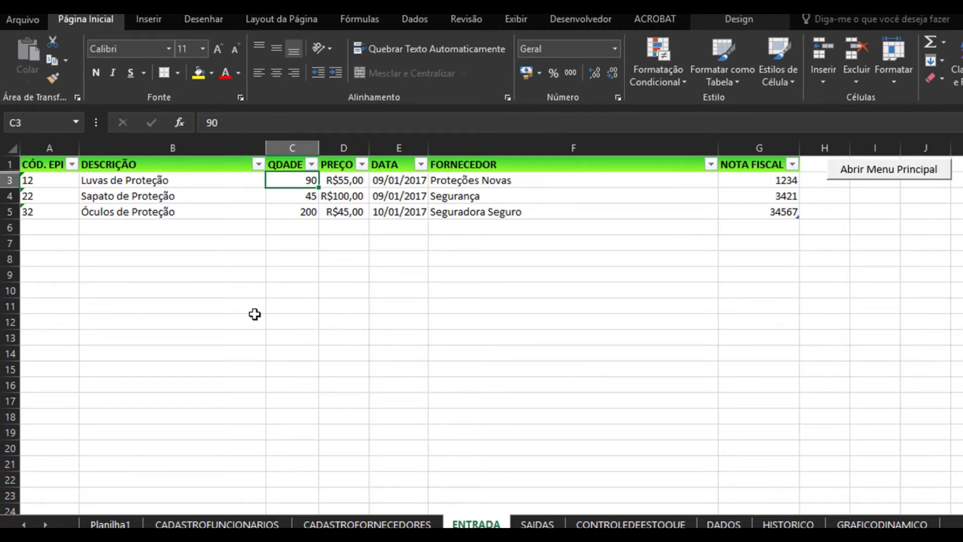
{"action": "key", "text": "Right"}
{"action": "key", "text": "Right"}
{"action": "key", "text": "Right"}
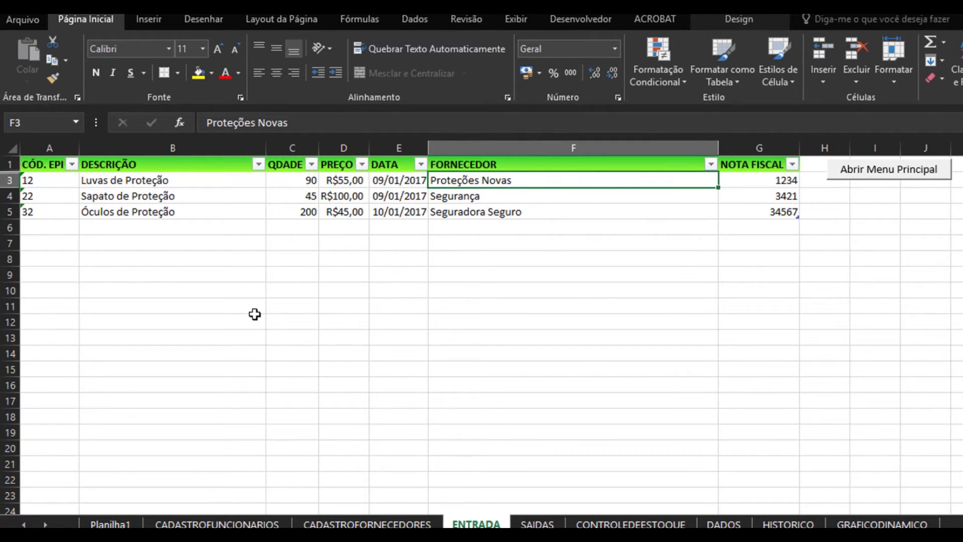
{"action": "key", "text": "Right"}
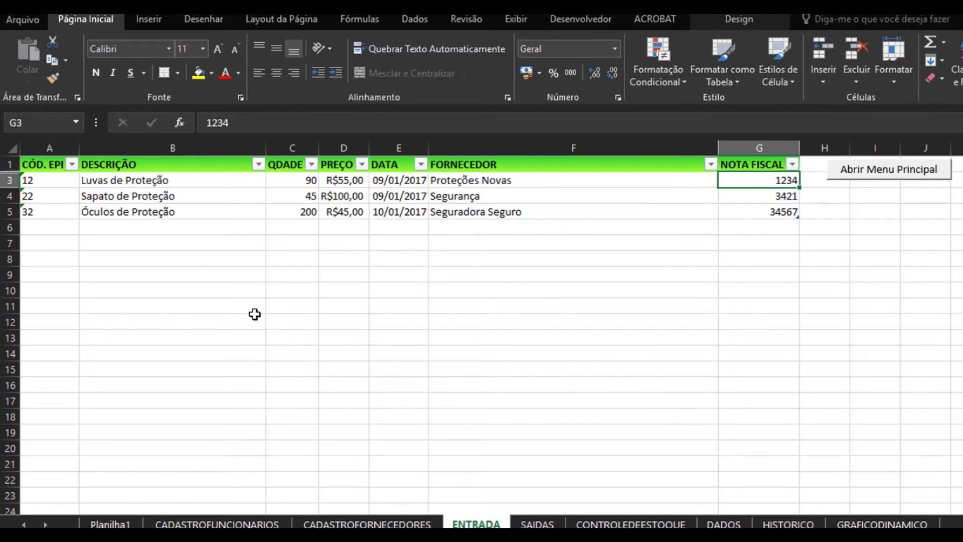
Open the SAIDAS sheet and check the MENU form's movement buttons in the VBA editor before returning to the sheet.
{"action": "left_click", "coordinate": [537, 523]}
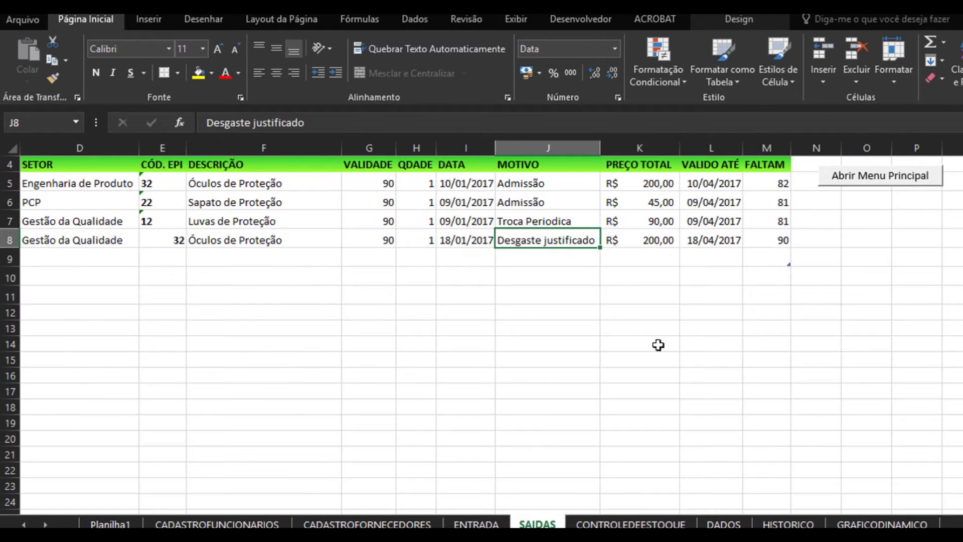
{"action": "key", "text": "alt+F11"}
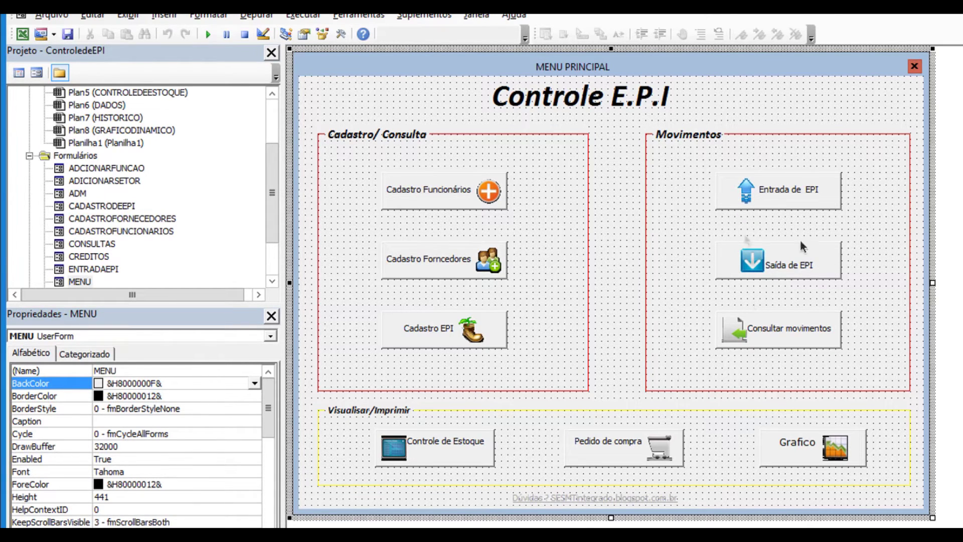
{"action": "key", "text": "alt+F11"}
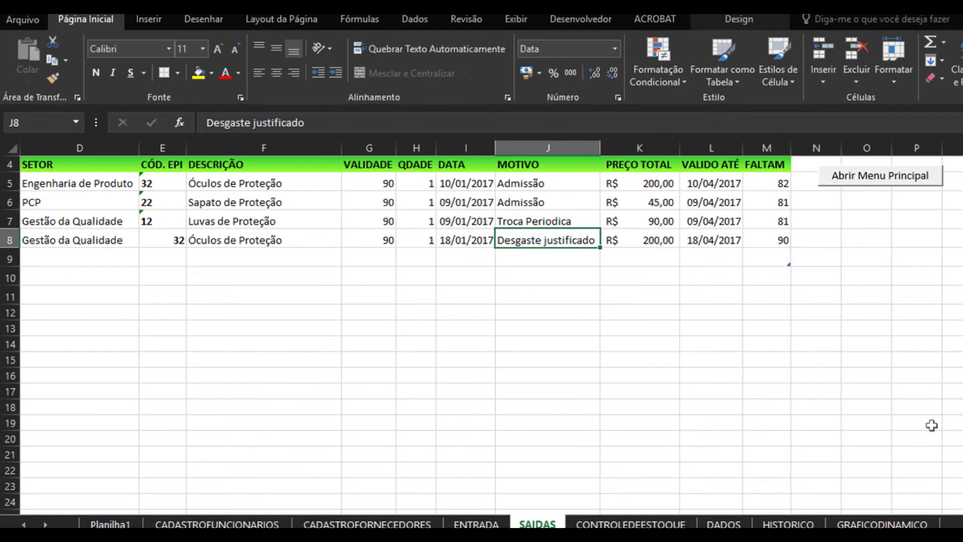
Examine the first exit record on the SAIDAS sheet field by field, from Nº PESSOA across to PREÇO TOTAL.
{"action": "scroll", "coordinate": [482, 326], "scroll_direction": "left", "scroll_amount": 3}
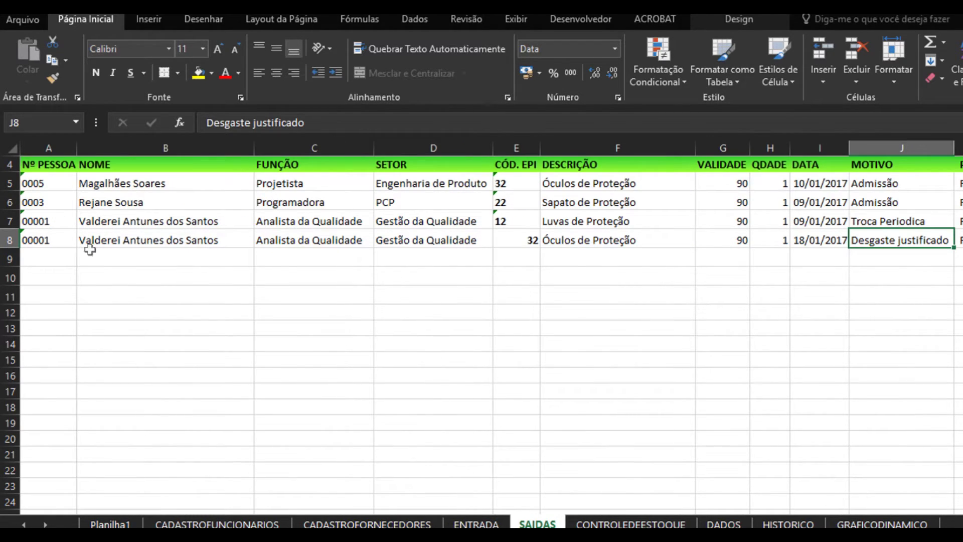
{"action": "left_click", "coordinate": [51, 183]}
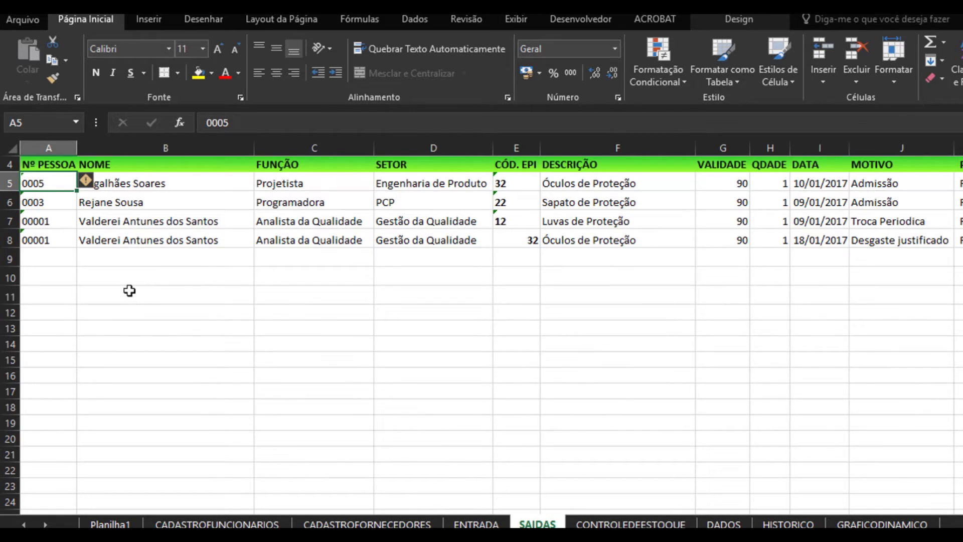
{"action": "key", "text": "Down"}
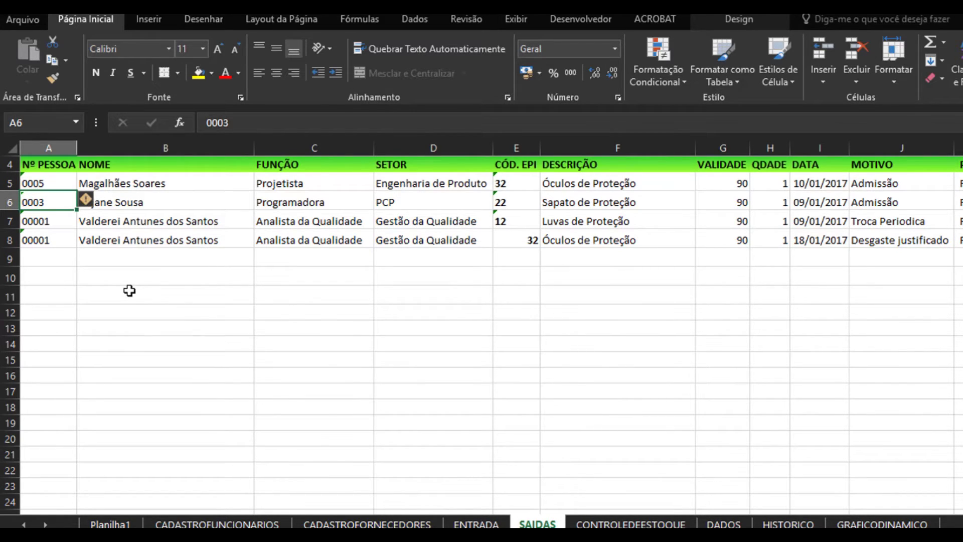
{"action": "left_click", "coordinate": [395, 182]}
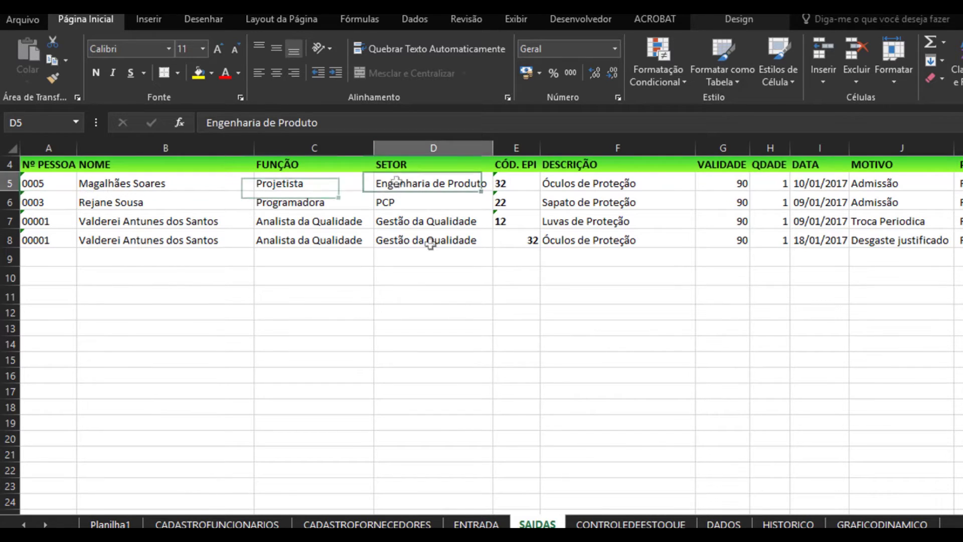
{"action": "key", "text": "Right"}
{"action": "key", "text": "Right"}
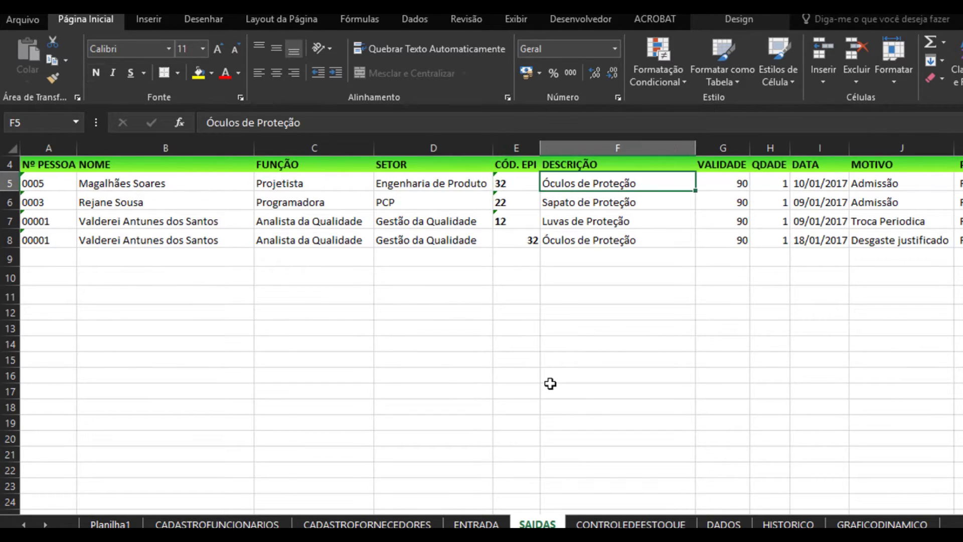
{"action": "key", "text": "Right"}
{"action": "key", "text": "Right"}
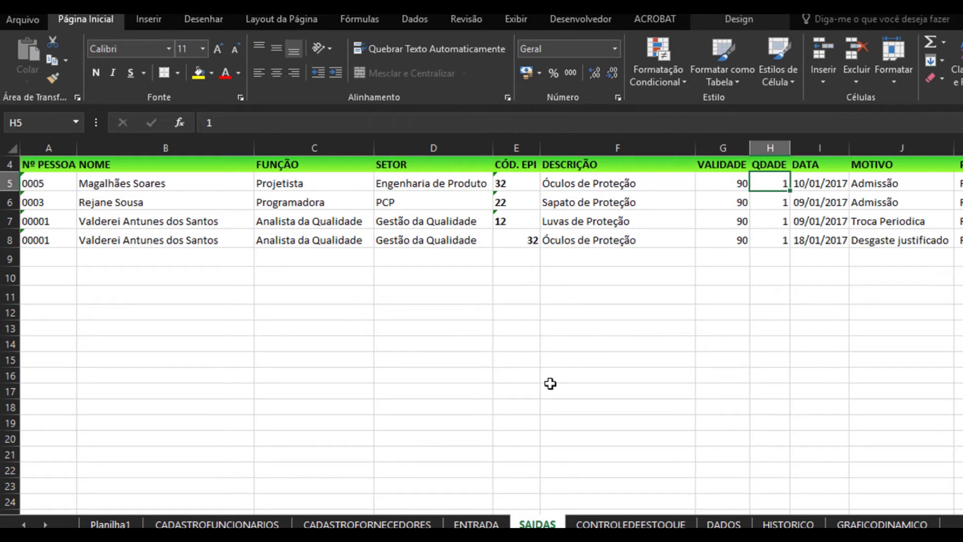
{"action": "key", "text": "Right"}
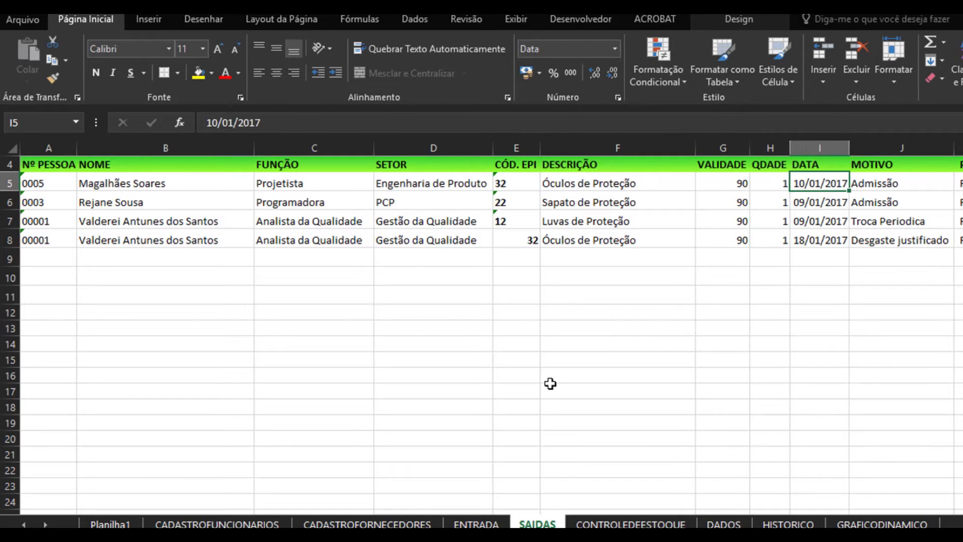
{"action": "key", "text": "Right"}
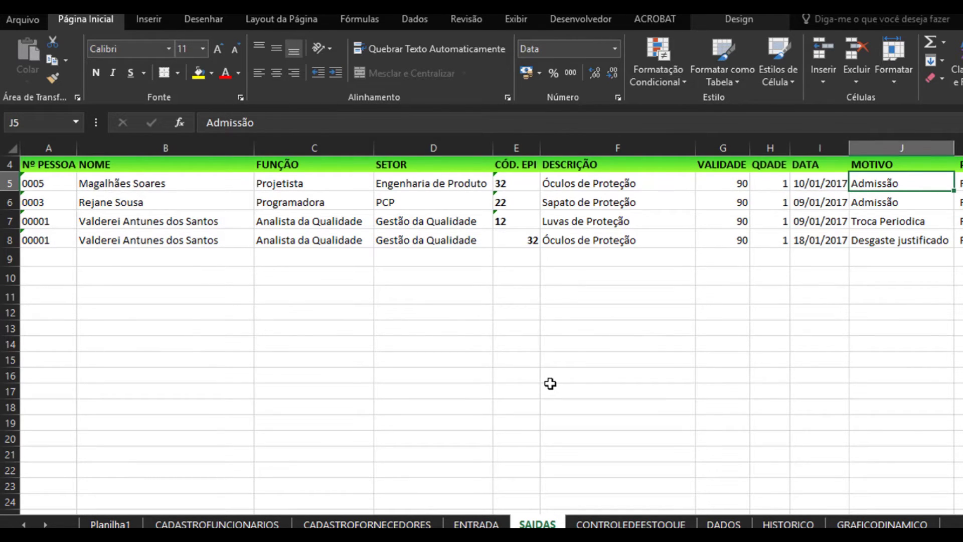
{"action": "key", "text": "Right"}
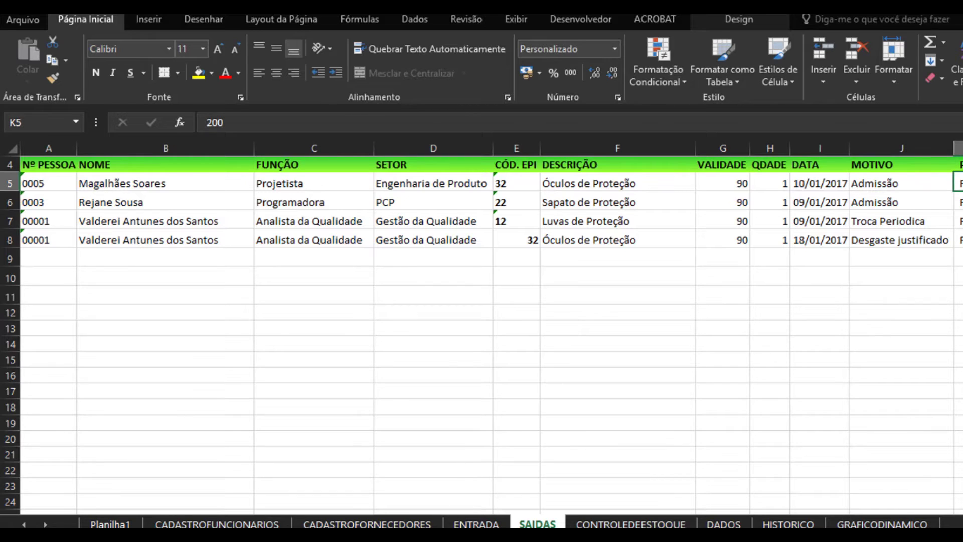
Check the first exit record's VALIDO ATÉ formula and view the MENU form's design in the VBA editor before returning to SAIDAS.
{"action": "scroll", "coordinate": [481, 331], "scroll_direction": "right", "scroll_amount": 5}
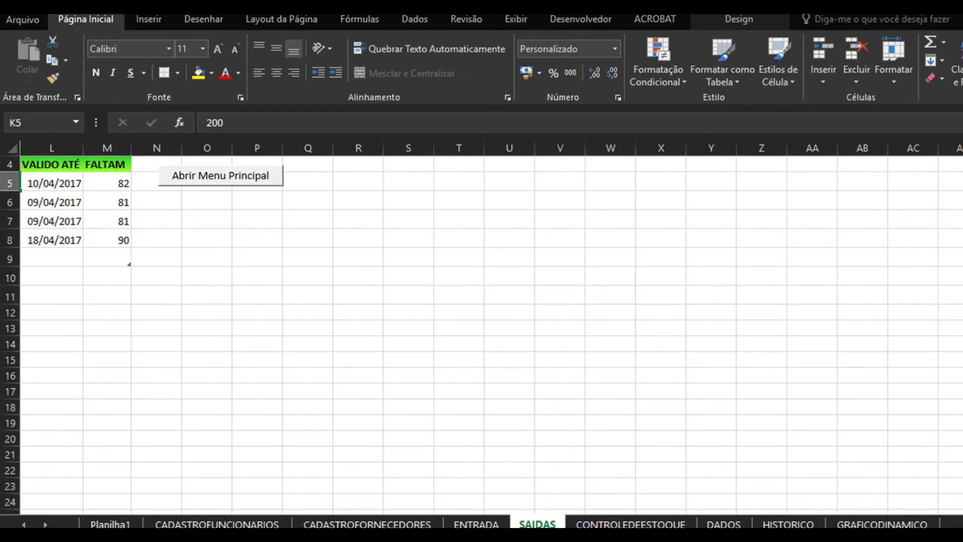
{"action": "scroll", "coordinate": [481, 331], "scroll_direction": "left", "scroll_amount": 3}
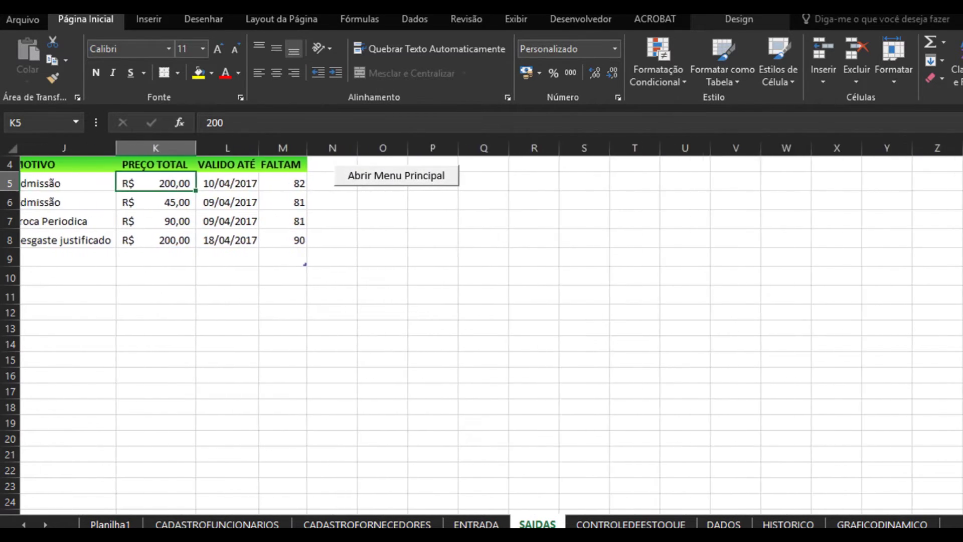
{"action": "key", "text": "Right"}
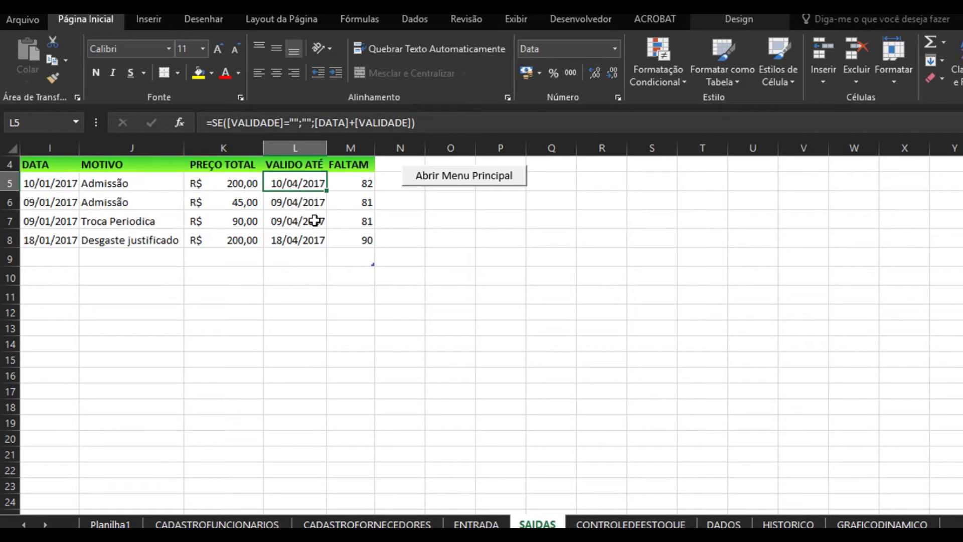
{"action": "key", "text": "alt+Tab"}
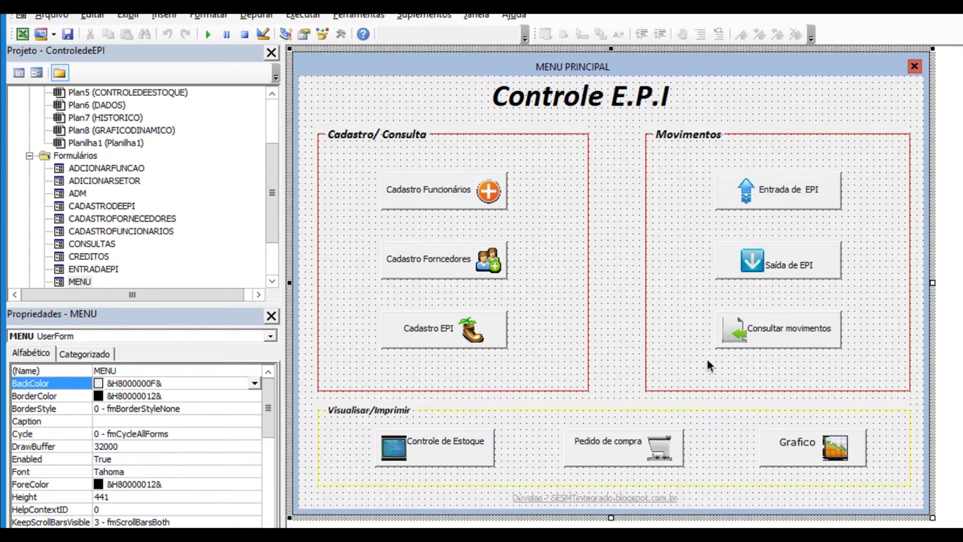
{"action": "key", "text": "alt+Tab"}
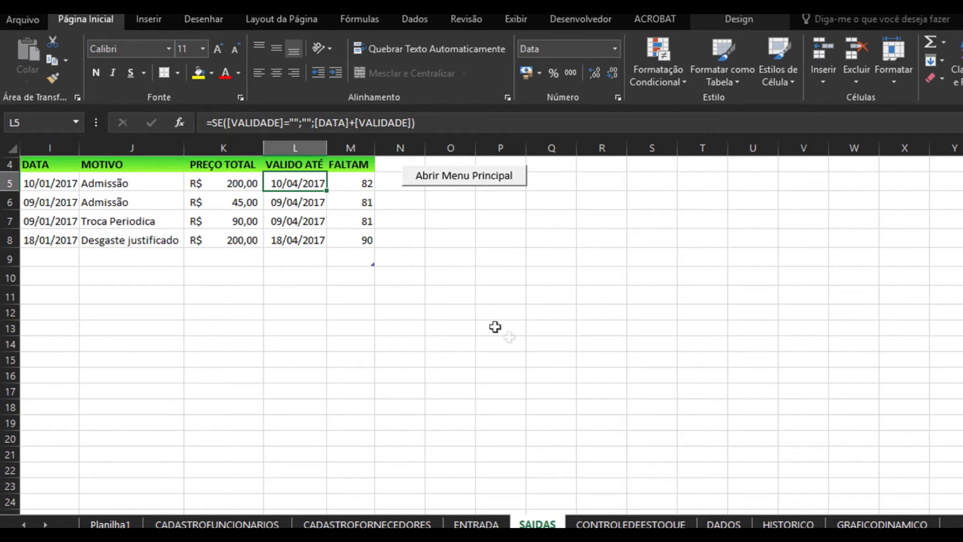
Inspect how the first exit record's VALIDADE and DATA feed the VALIDO ATÉ and FALTAM formulas.
{"action": "scroll", "coordinate": [232, 182], "scroll_direction": "left", "scroll_amount": 3}
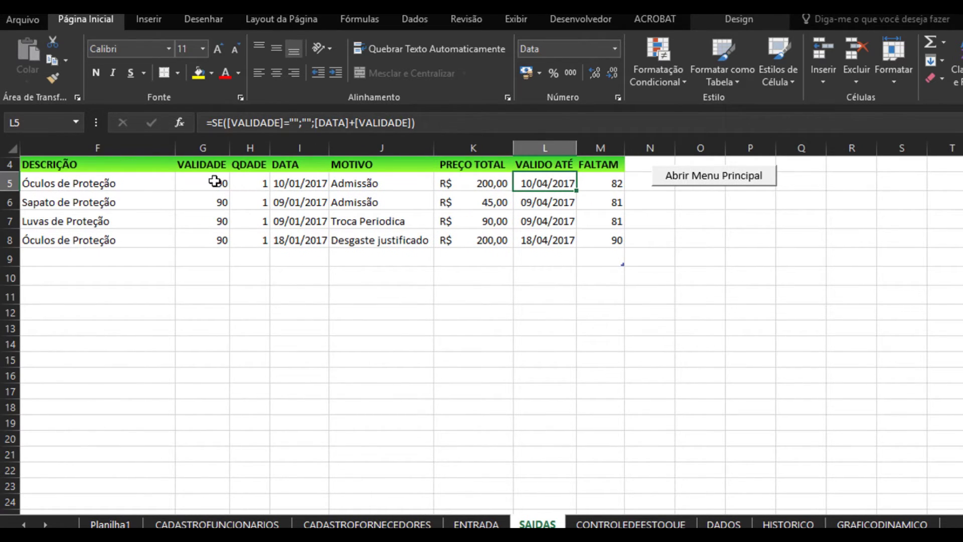
{"action": "left_click", "coordinate": [215, 182]}
{"action": "left_click", "coordinate": [284, 182]}
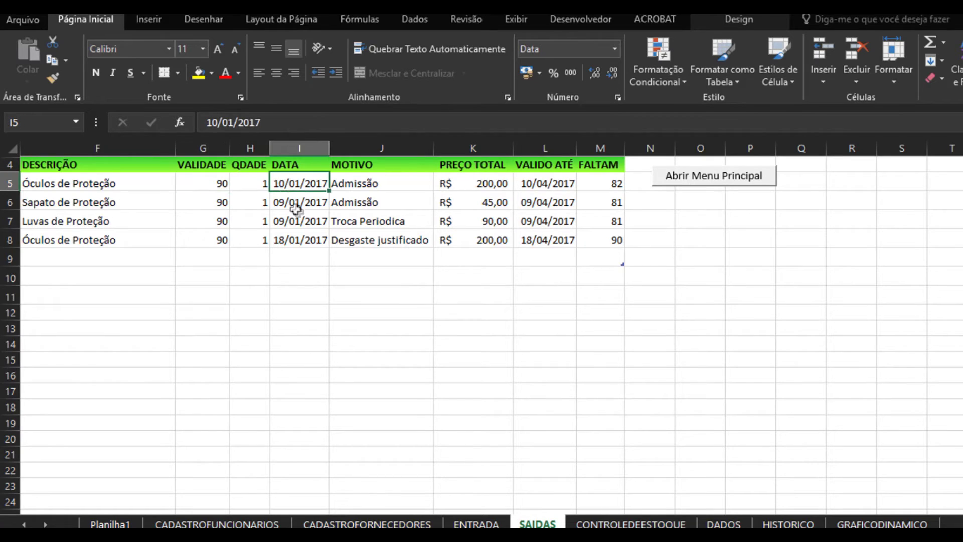
{"action": "left_click", "coordinate": [530, 186]}
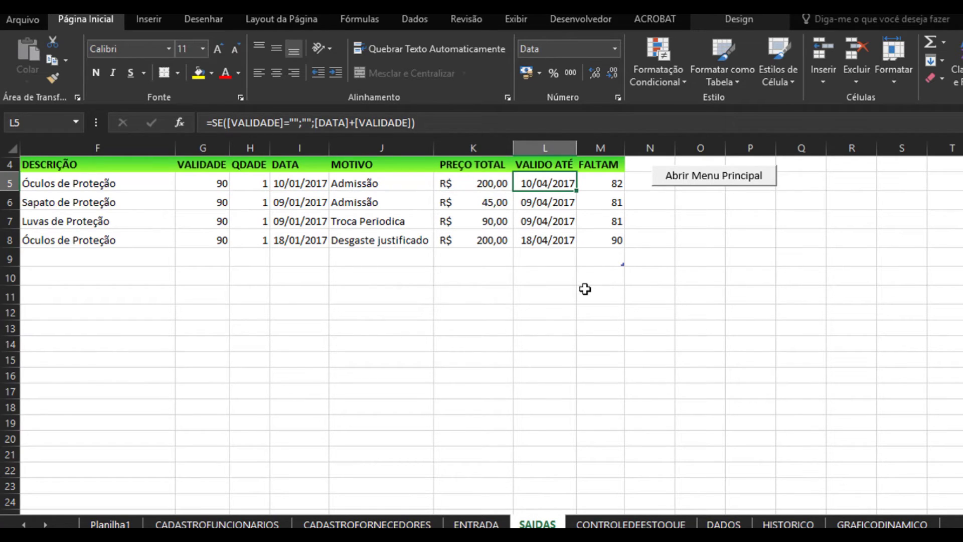
{"action": "left_click", "coordinate": [604, 184]}
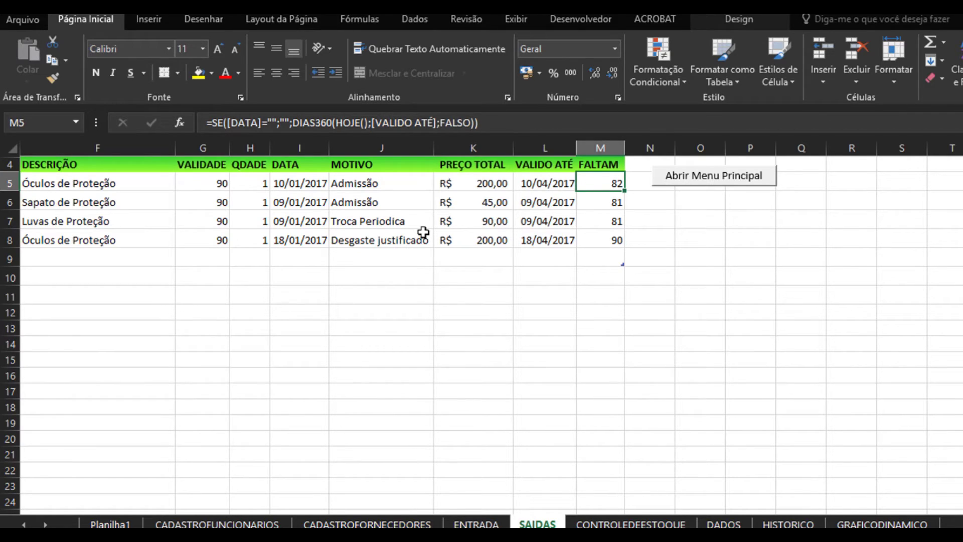
Open the CONTROLEDEESTOQUE sheet and review the extent of its stock control table.
{"action": "key", "text": "ctrl+Page_Down"}
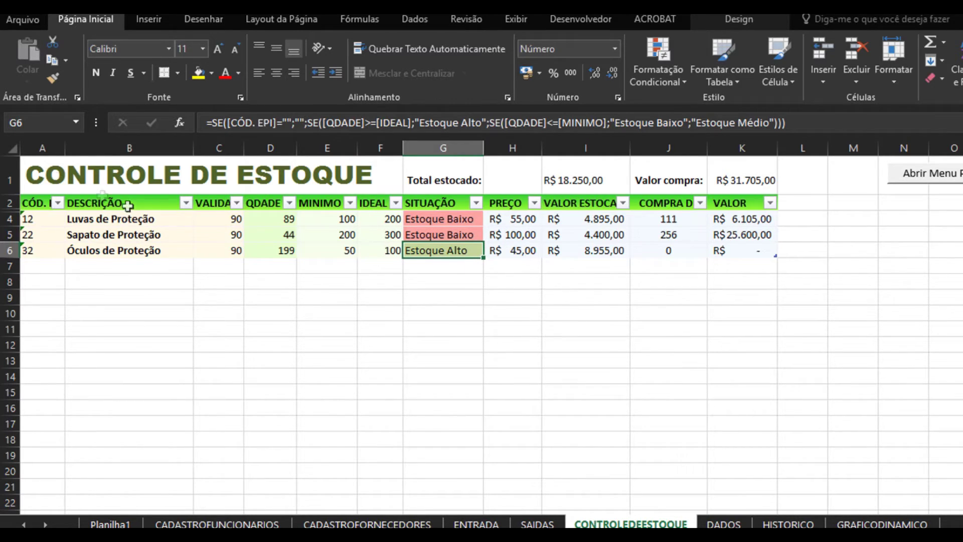
{"action": "left_click_drag", "start_coordinate": [50, 175], "coordinate": [784, 314]}
{"action": "left_click", "coordinate": [782, 372]}
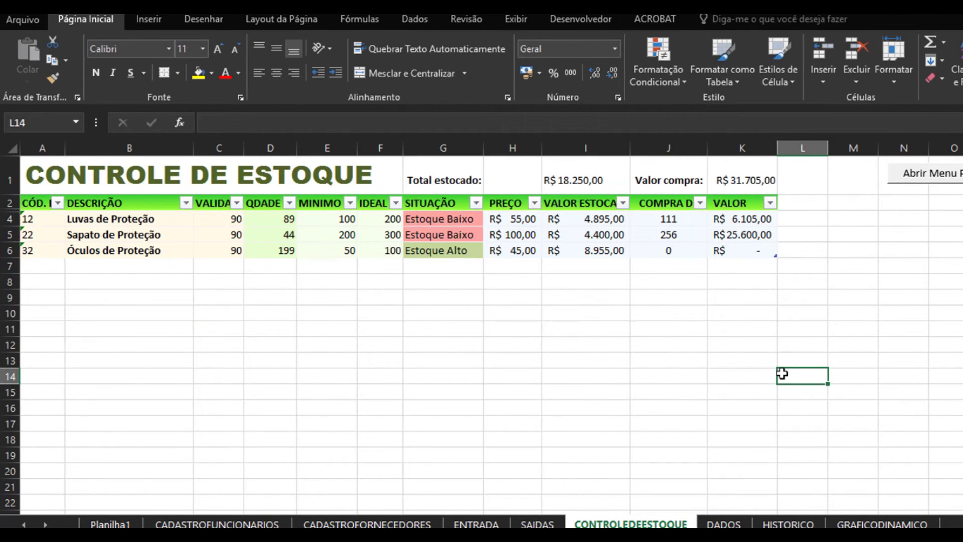
Compare the stock sheet with the MENU form's Controle de Estoque and Pedido de compra buttons in the VBA editor.
{"action": "key", "text": "alt+F11"}
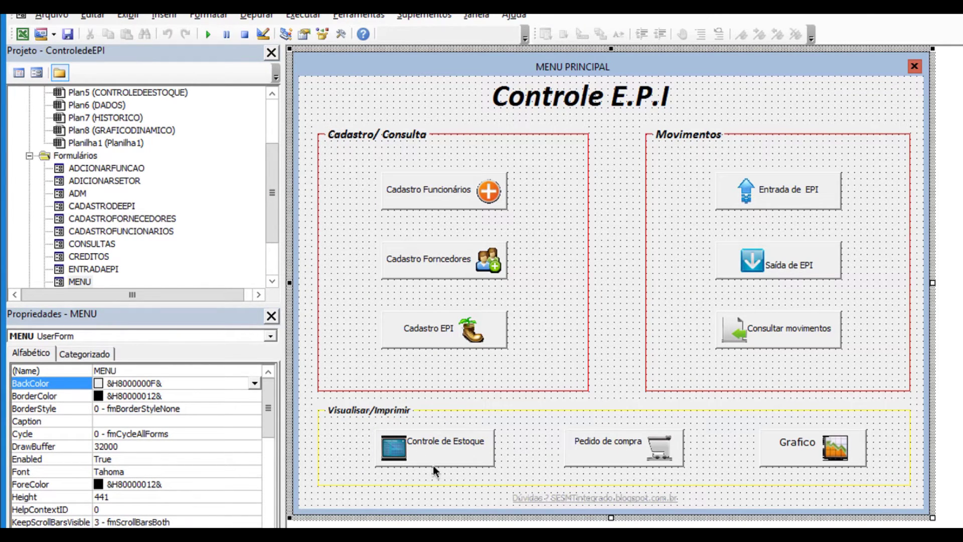
{"action": "key", "text": "alt+F11"}
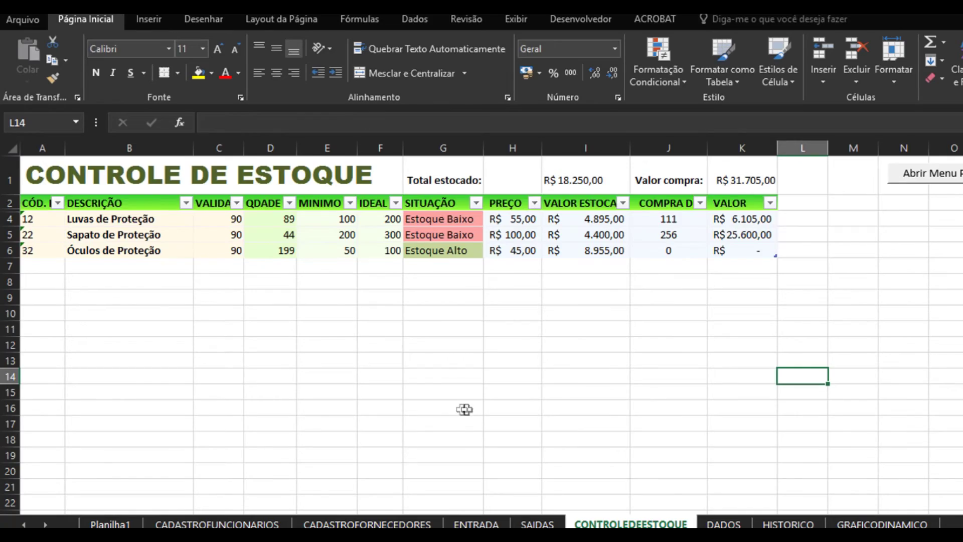
{"action": "key", "text": "alt+F11"}
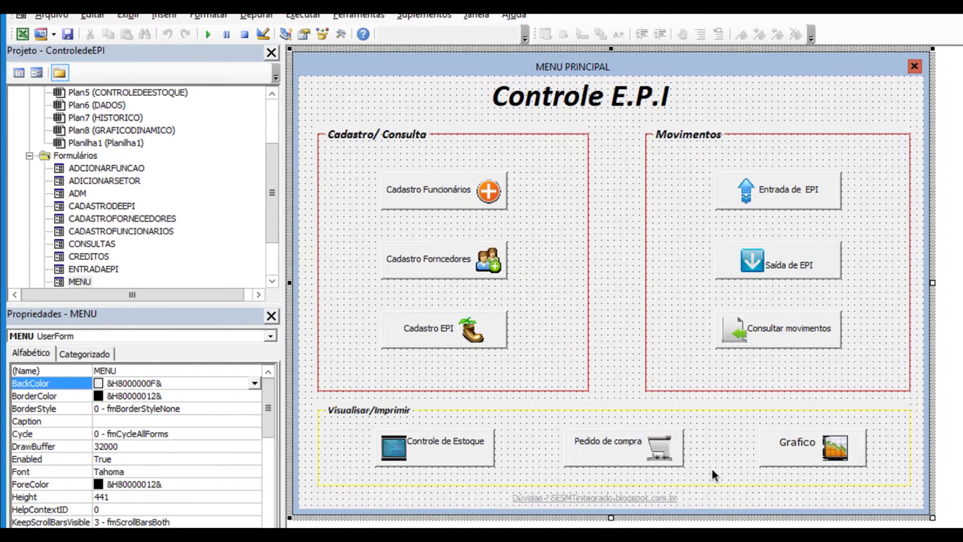
{"action": "key", "text": "alt+F11"}
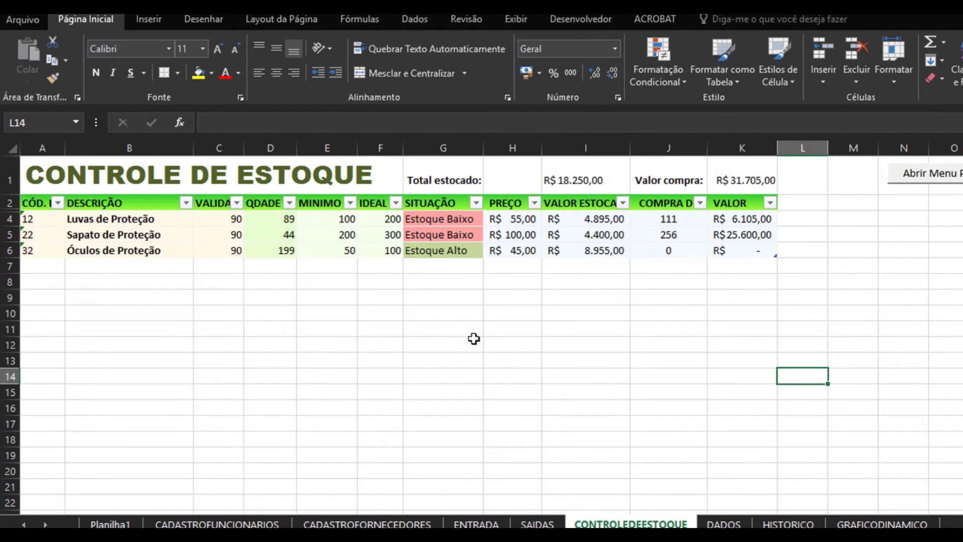
View the sector and function lists on the DADOS sheet and the past EPI deliveries on the HISTORICO sheet.
{"action": "left_click", "coordinate": [724, 525]}
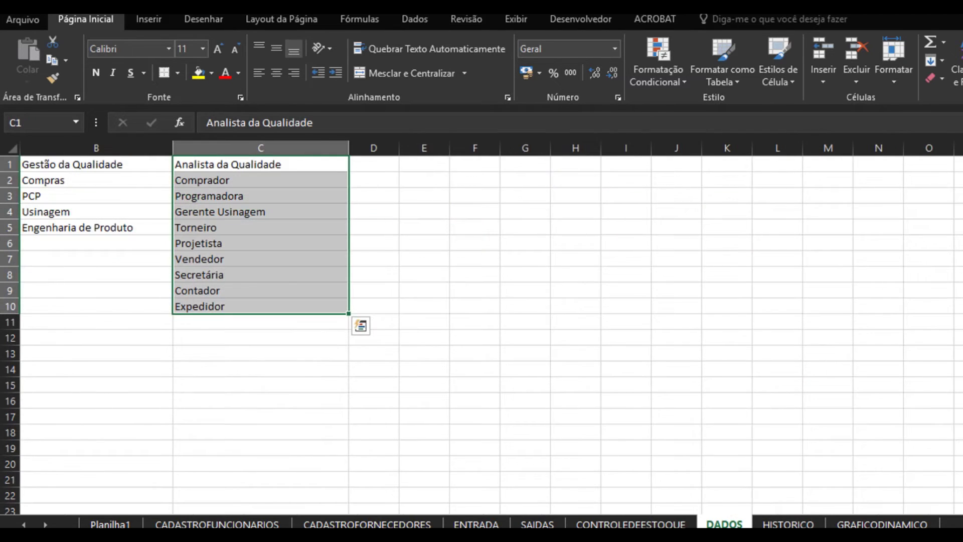
{"action": "left_click", "coordinate": [788, 525]}
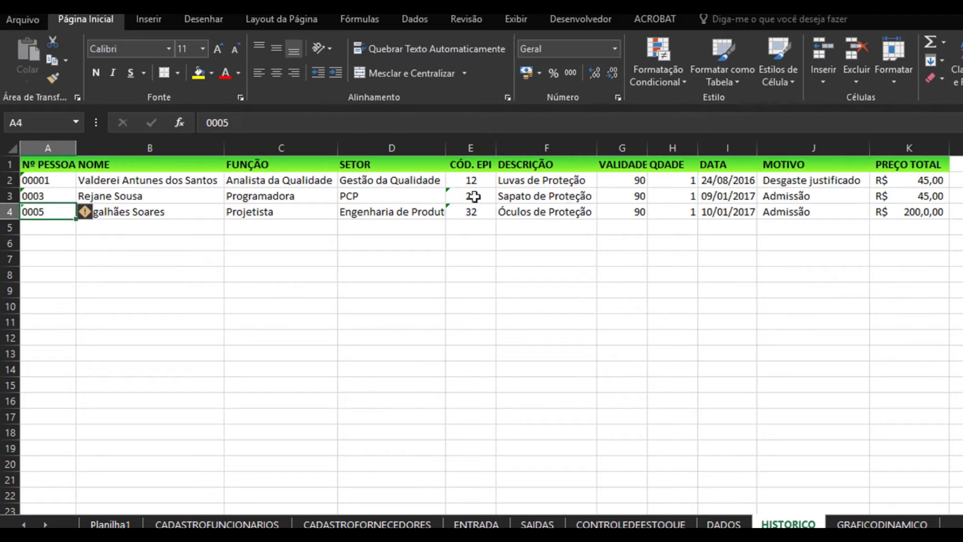
{"action": "left_click_drag", "start_coordinate": [547, 181], "coordinate": [622, 205]}
{"action": "left_click", "coordinate": [661, 320]}
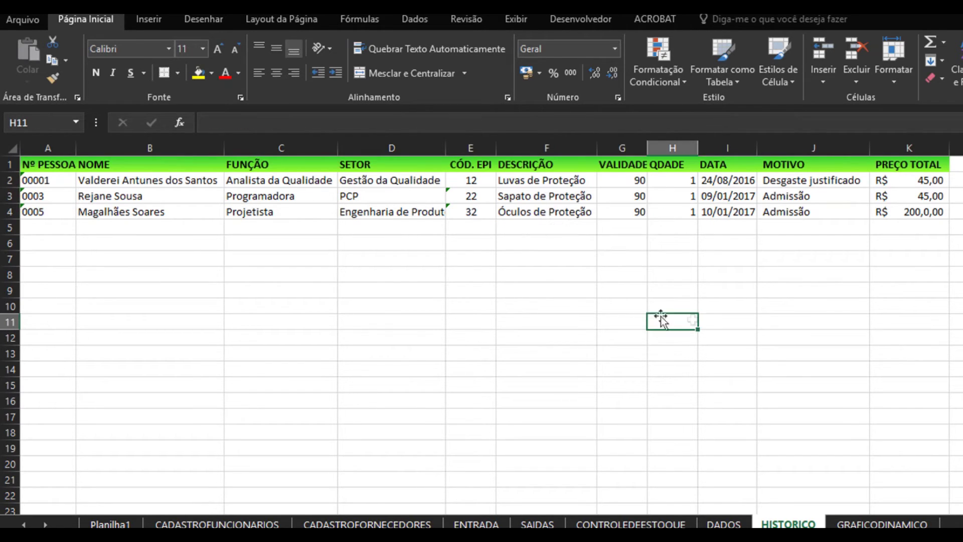
Open the GRAFICODINAMICO sheet, look through the pivot chart's analysis, design and format options, and deselect the chart, dismissing the formula warning.
{"action": "left_click", "coordinate": [864, 523]}
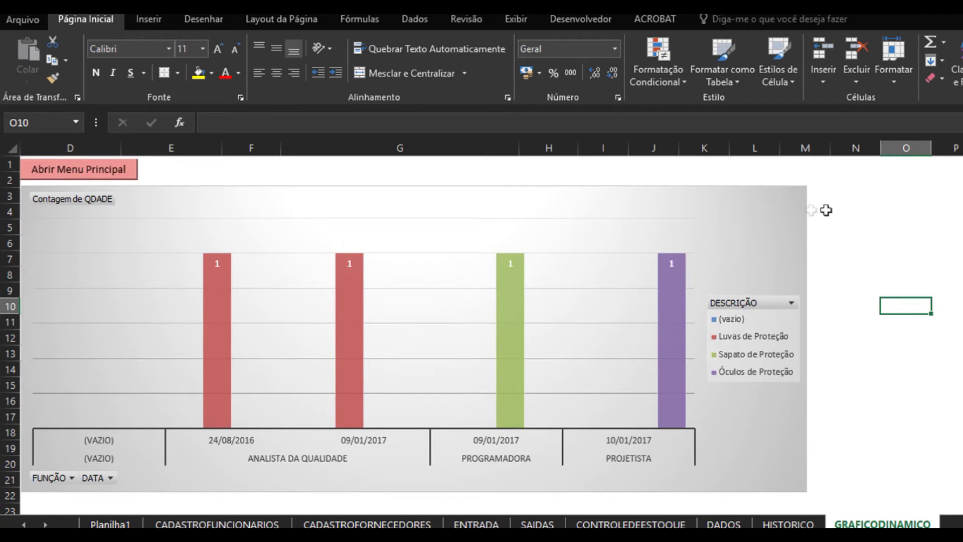
{"action": "left_click", "coordinate": [803, 211]}
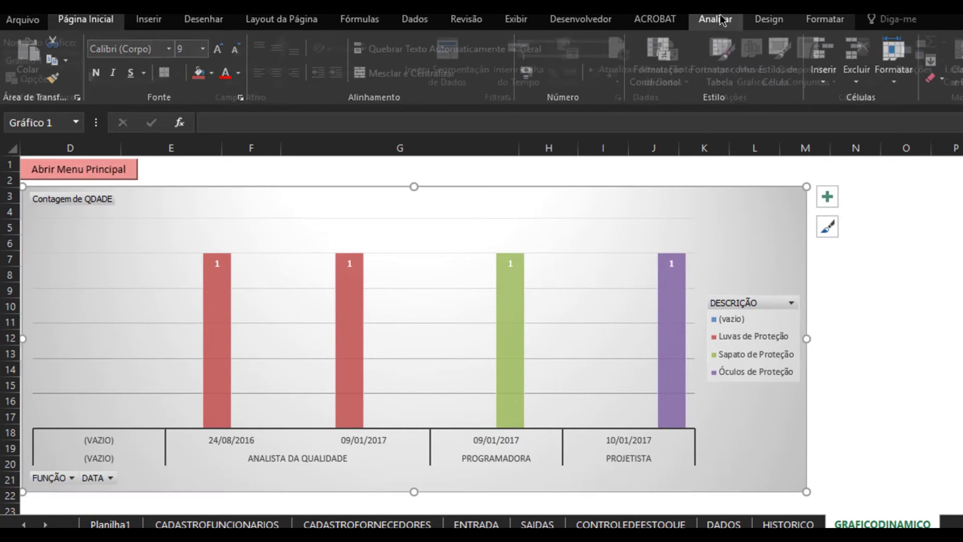
{"action": "left_click", "coordinate": [715, 19]}
{"action": "left_click", "coordinate": [769, 20]}
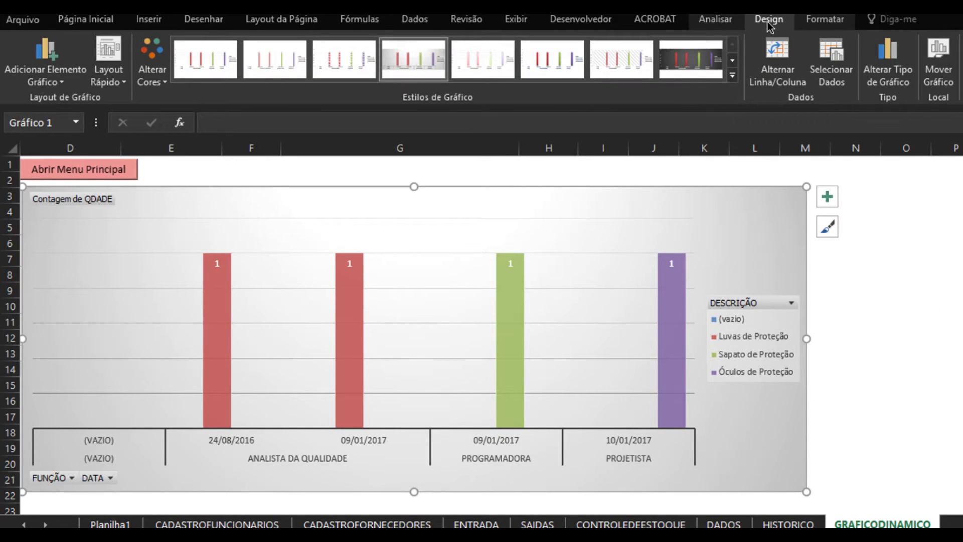
{"action": "left_click", "coordinate": [825, 20]}
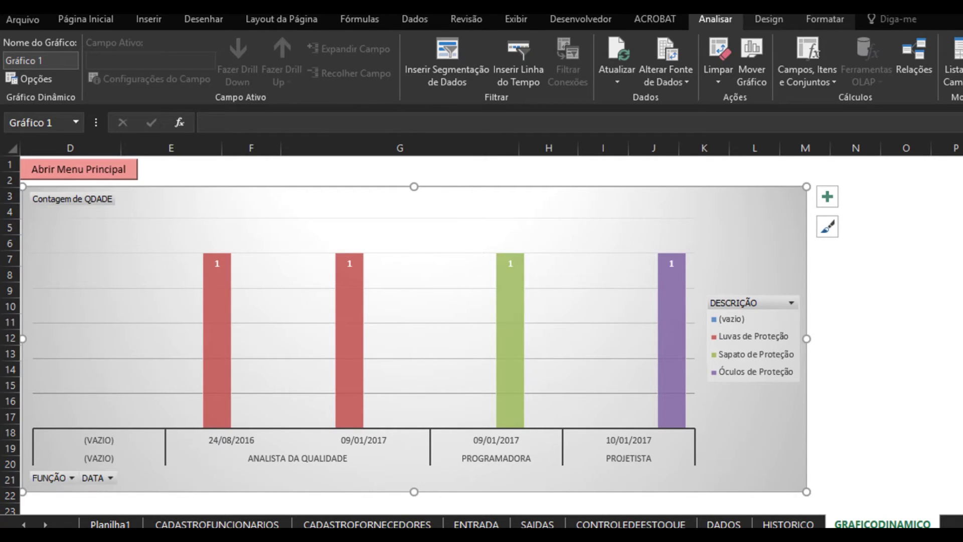
{"action": "left_click", "coordinate": [950, 264]}
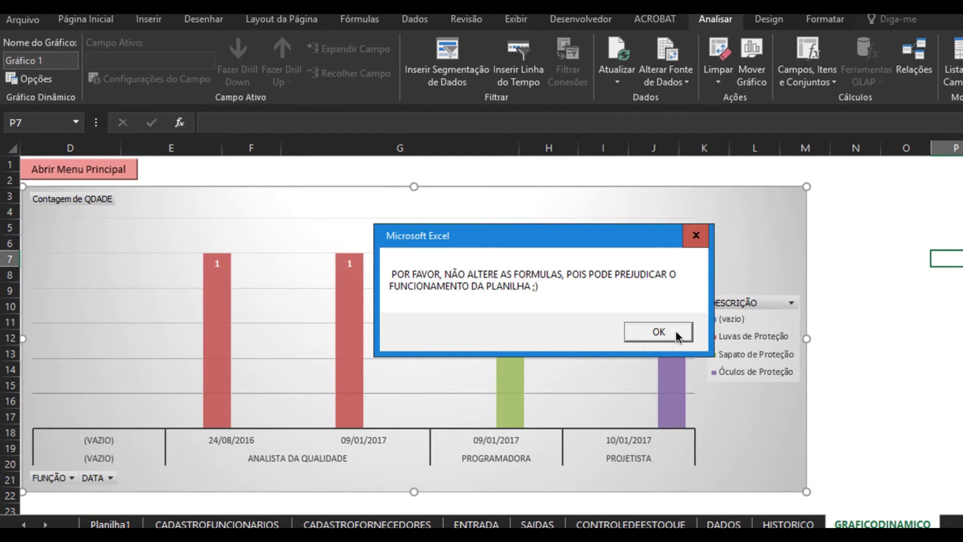
{"action": "left_click", "coordinate": [659, 332]}
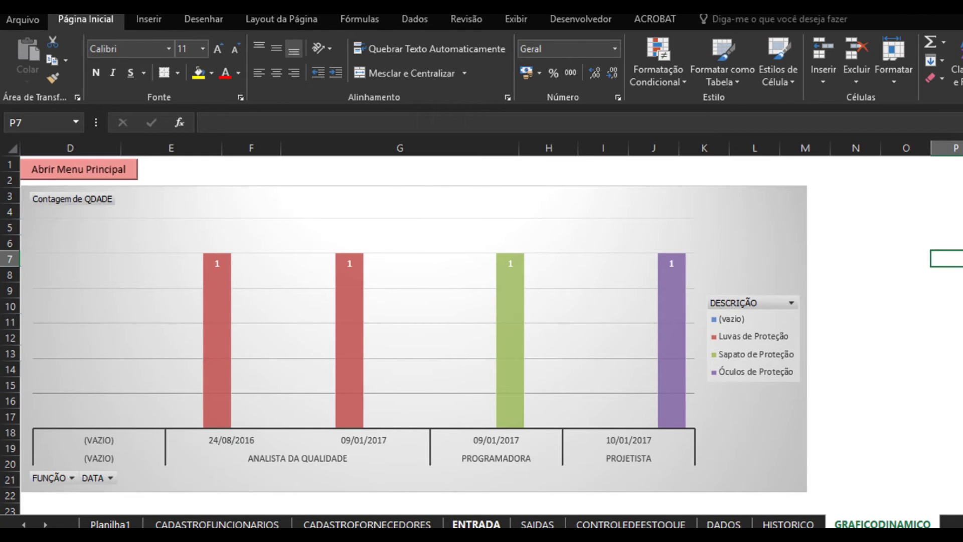
Revisit the ENTRADA sheet's entry records and return to the SAIDAS sheet.
{"action": "left_click", "coordinate": [476, 524]}
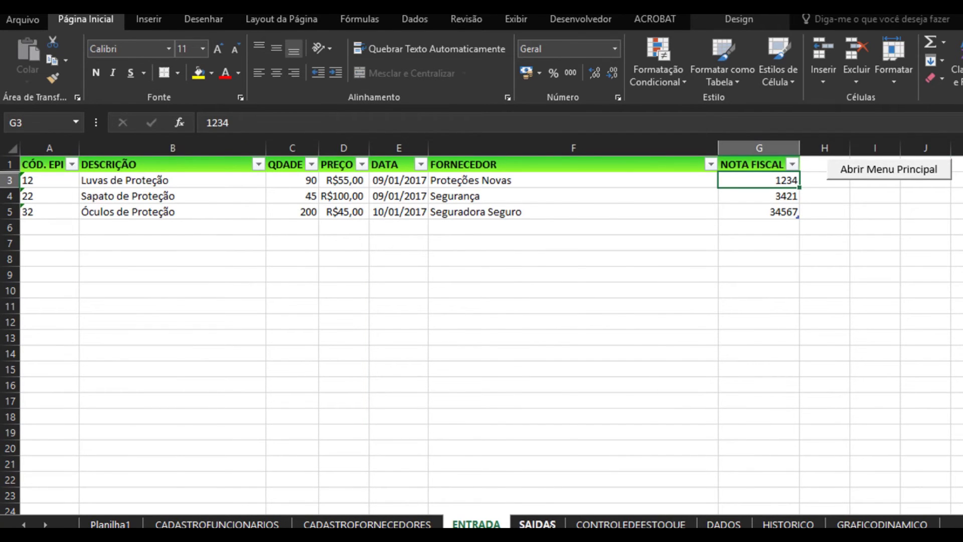
{"action": "left_click", "coordinate": [537, 524]}
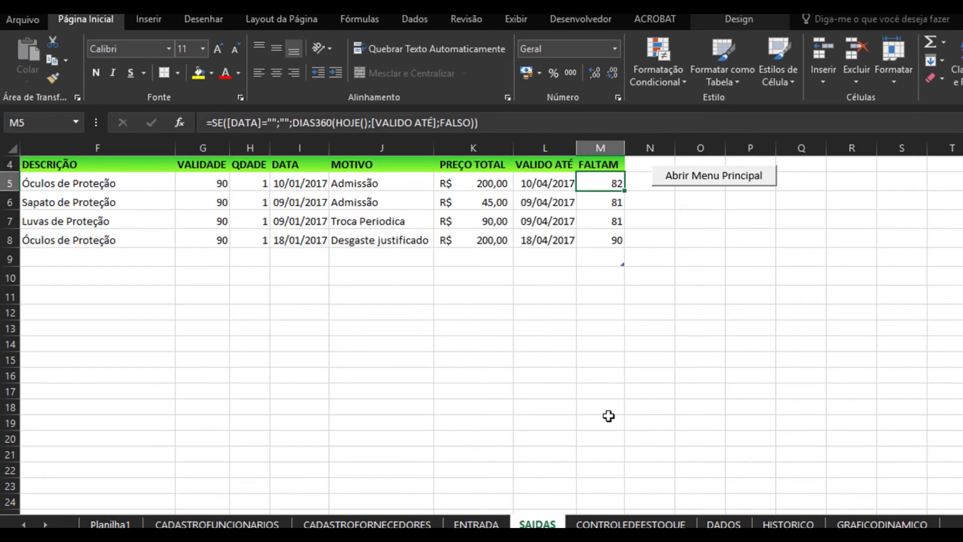
Switch to the VBA editor, open the ADCIONARFUNCAO form and view its code.
{"action": "left_click", "coordinate": [567, 494]}
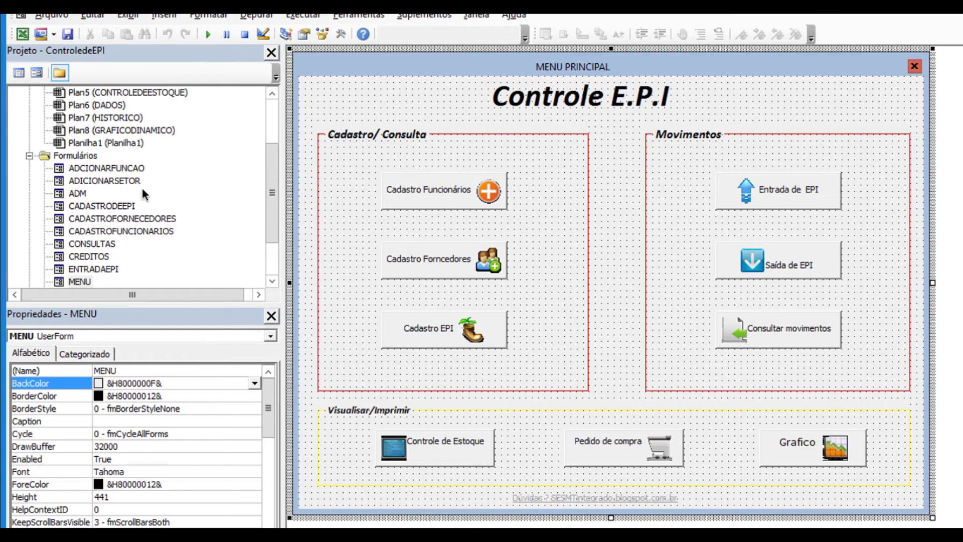
{"action": "double_click", "coordinate": [125, 169]}
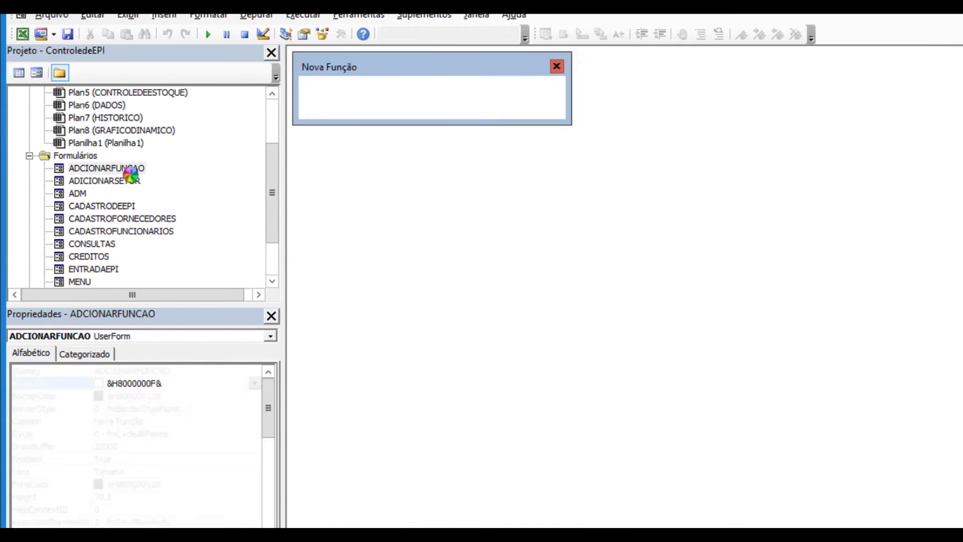
{"action": "right_click", "coordinate": [130, 170]}
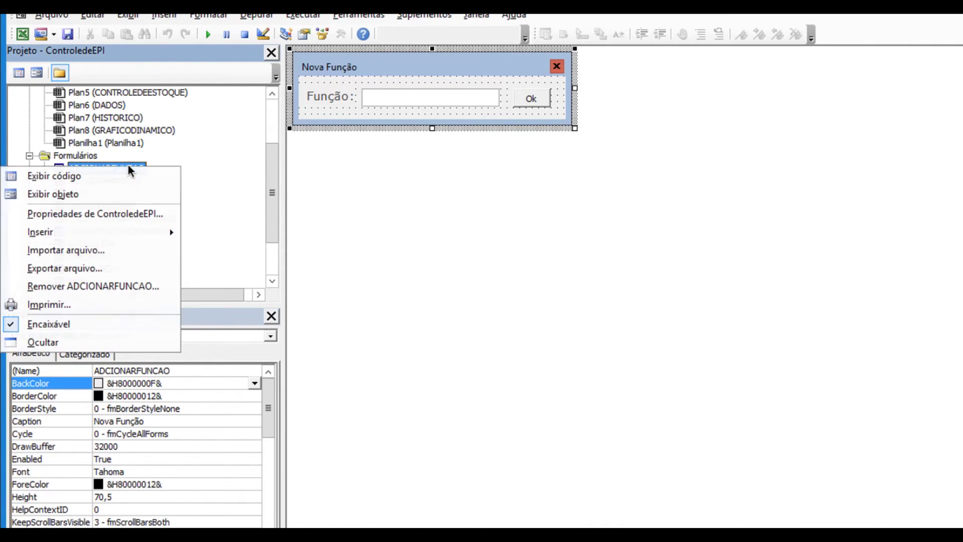
{"action": "left_click", "coordinate": [129, 177]}
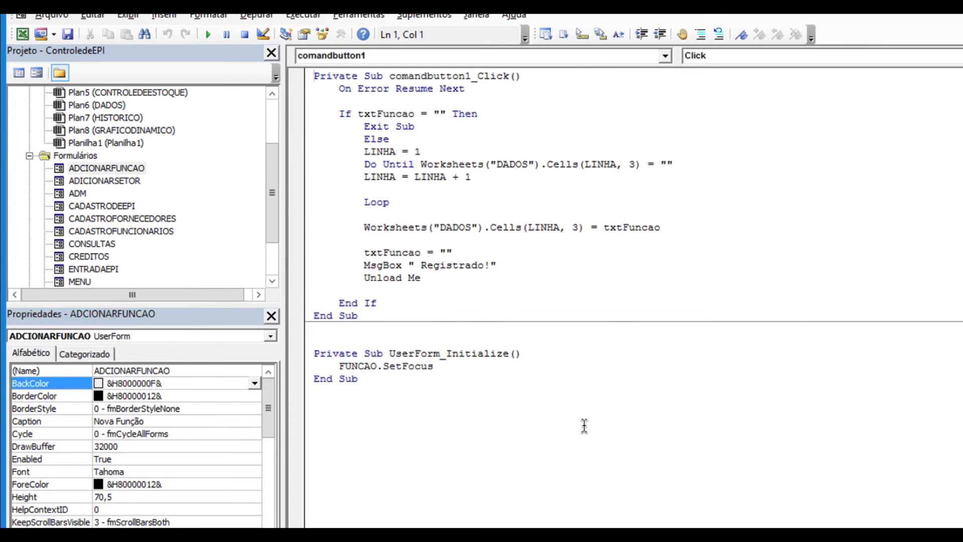
View the MENU form's Cadastro Funcionários button code and go to the code of the CADASTROFUNCIONARIOS form it shows.
{"action": "double_click", "coordinate": [92, 280]}
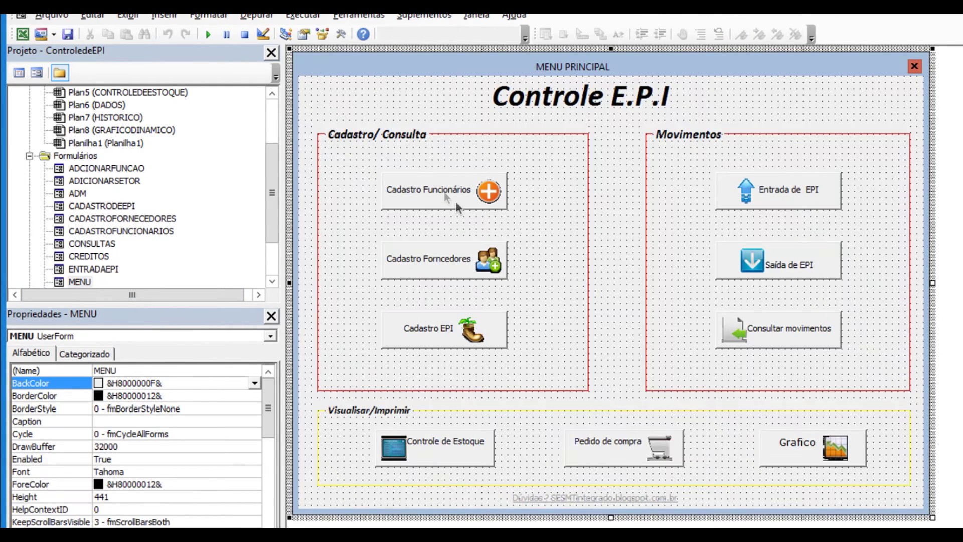
{"action": "double_click", "coordinate": [434, 201]}
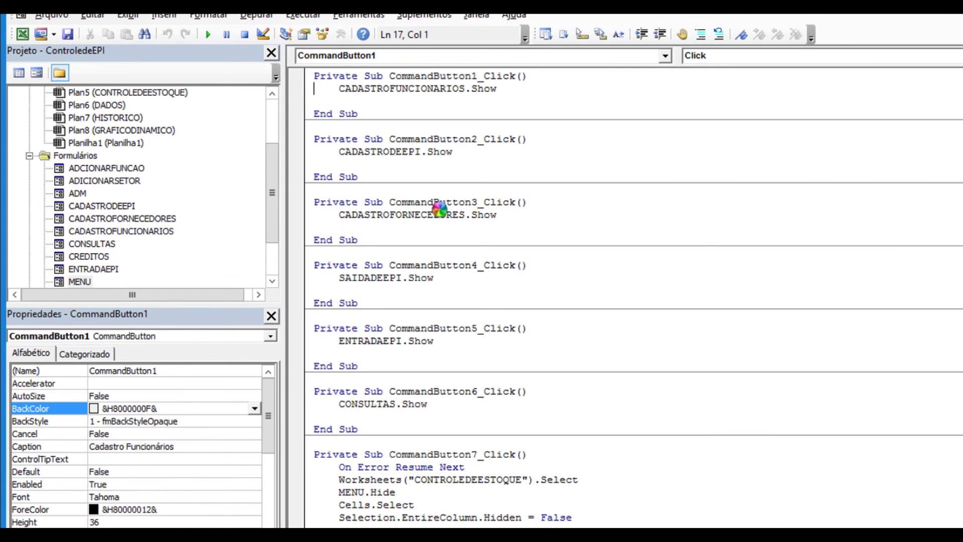
{"action": "right_click", "coordinate": [413, 90]}
{"action": "left_click", "coordinate": [326, 308]}
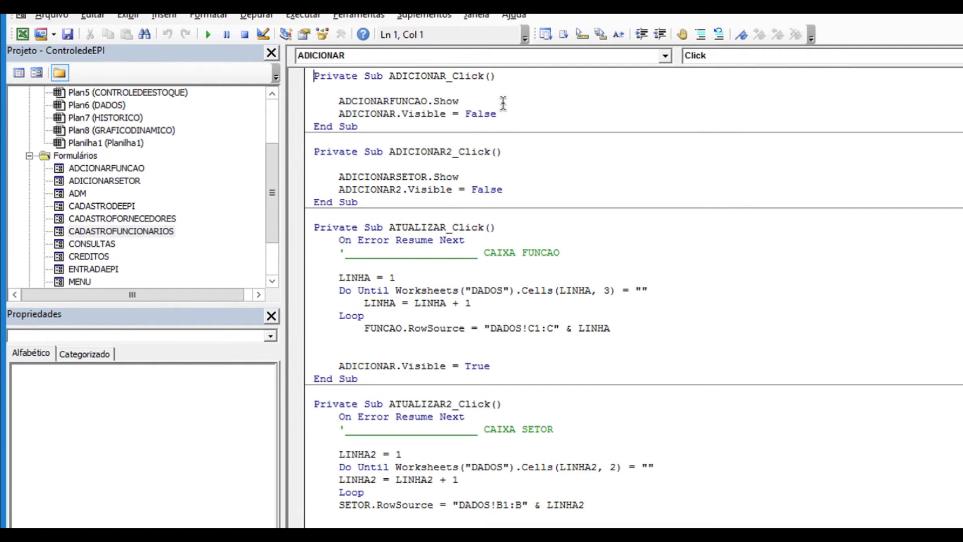
View the designs of the USUARIOESENHA login form, the ADM password form and the CADASTRODEEPI form.
{"action": "left_click", "coordinate": [107, 179]}
{"action": "left_click_drag", "start_coordinate": [266, 198], "coordinate": [276, 253]}
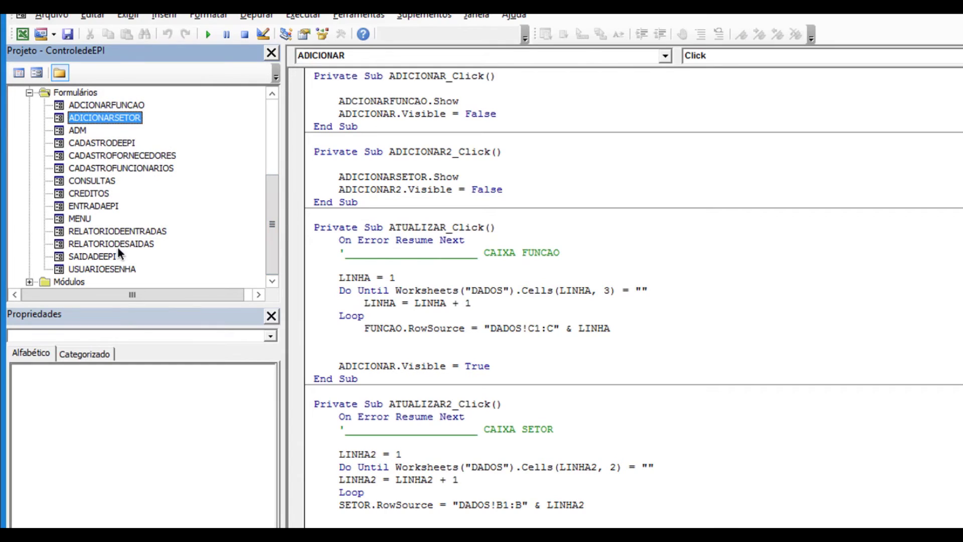
{"action": "double_click", "coordinate": [124, 269]}
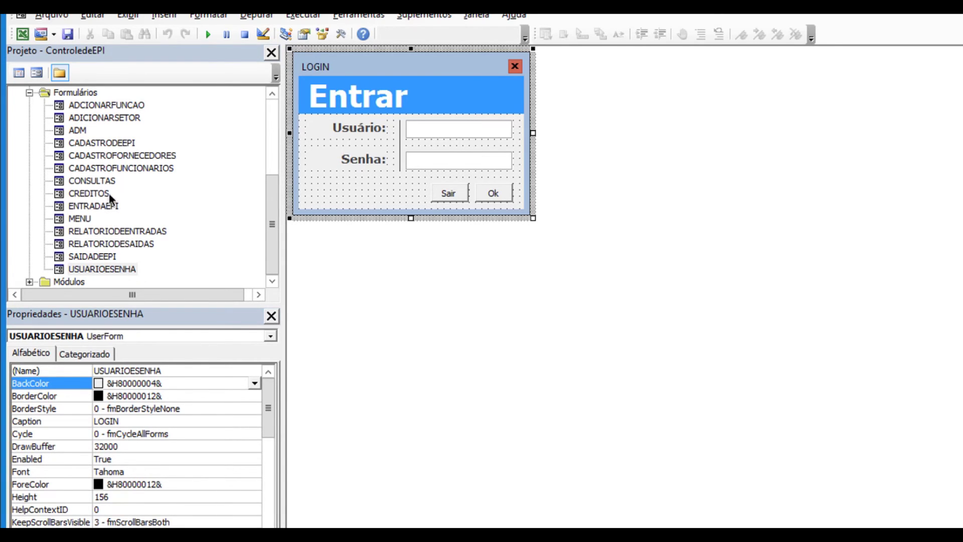
{"action": "double_click", "coordinate": [80, 130]}
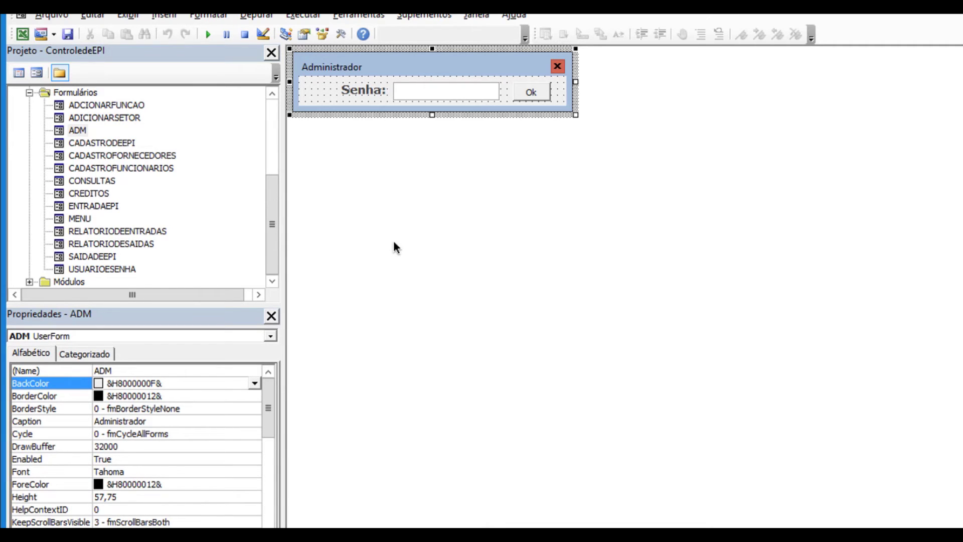
{"action": "left_click_drag", "start_coordinate": [272, 268], "coordinate": [273, 251]}
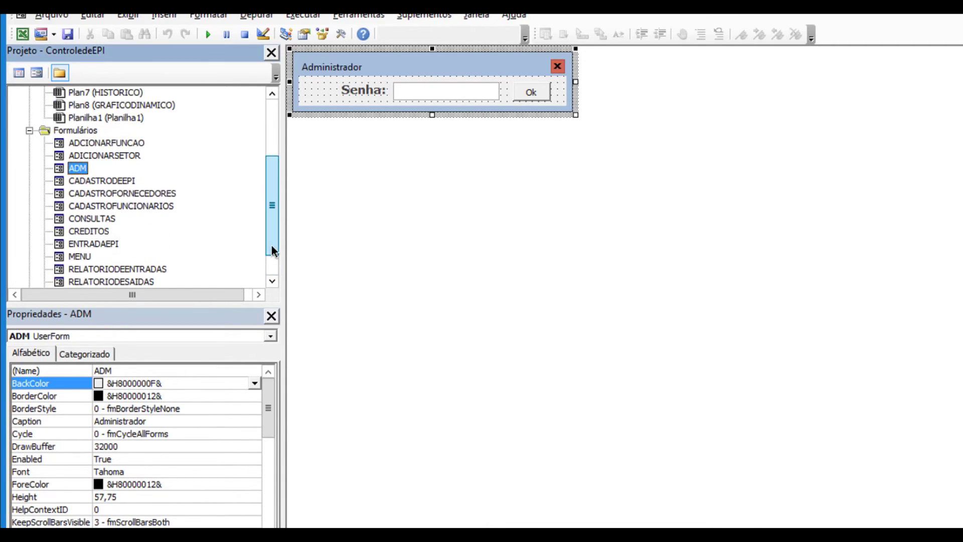
{"action": "double_click", "coordinate": [119, 181]}
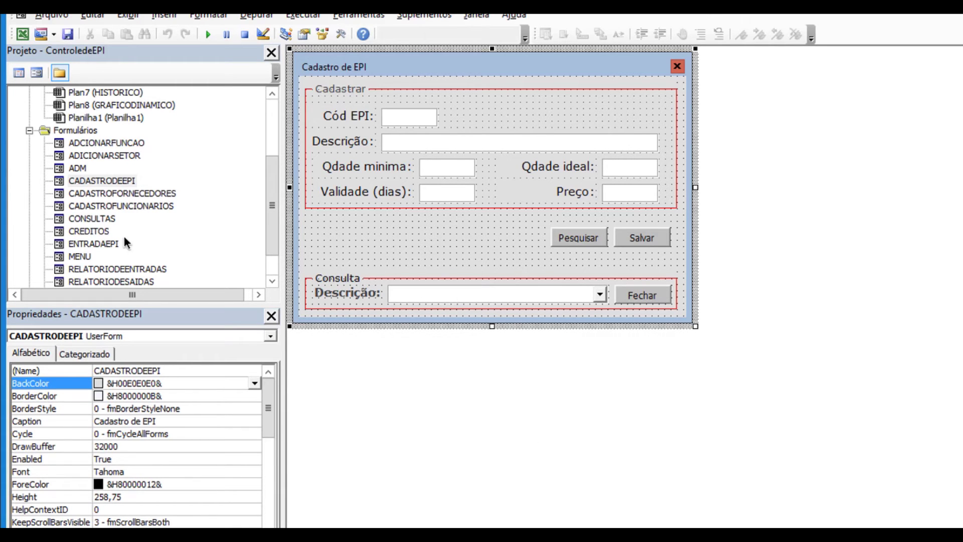
Open the MENU form, select the whole form instead of its button, and run it.
{"action": "double_click", "coordinate": [83, 255]}
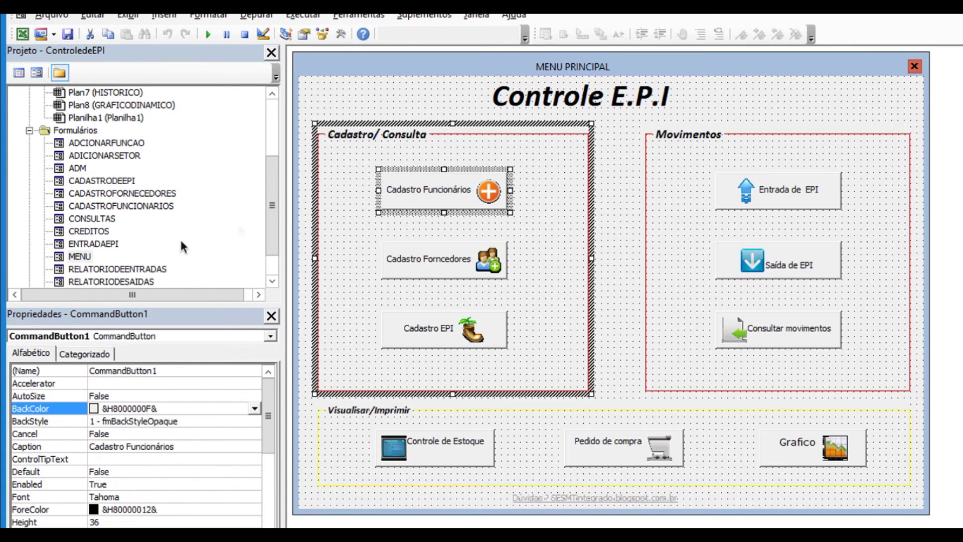
{"action": "left_click", "coordinate": [451, 90]}
{"action": "left_click", "coordinate": [354, 59]}
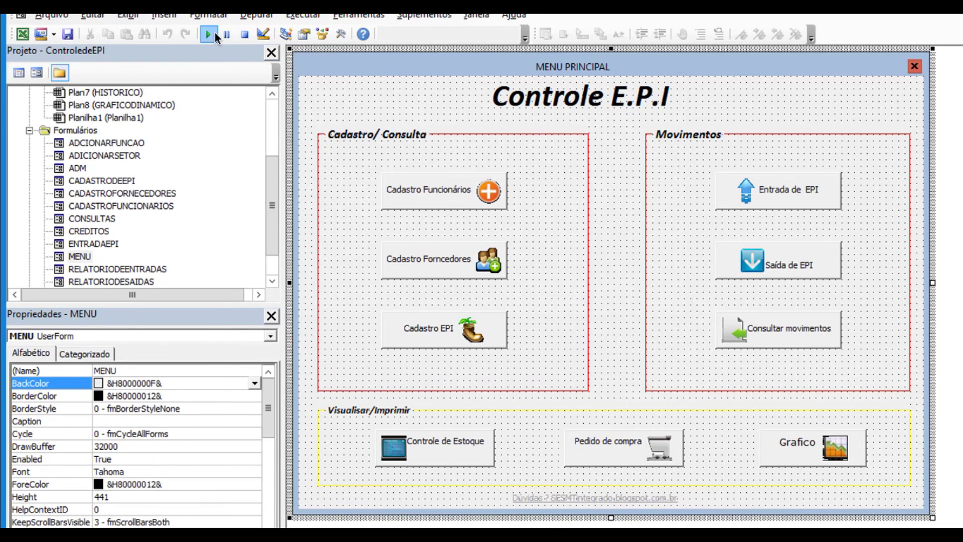
{"action": "left_click", "coordinate": [209, 34]}
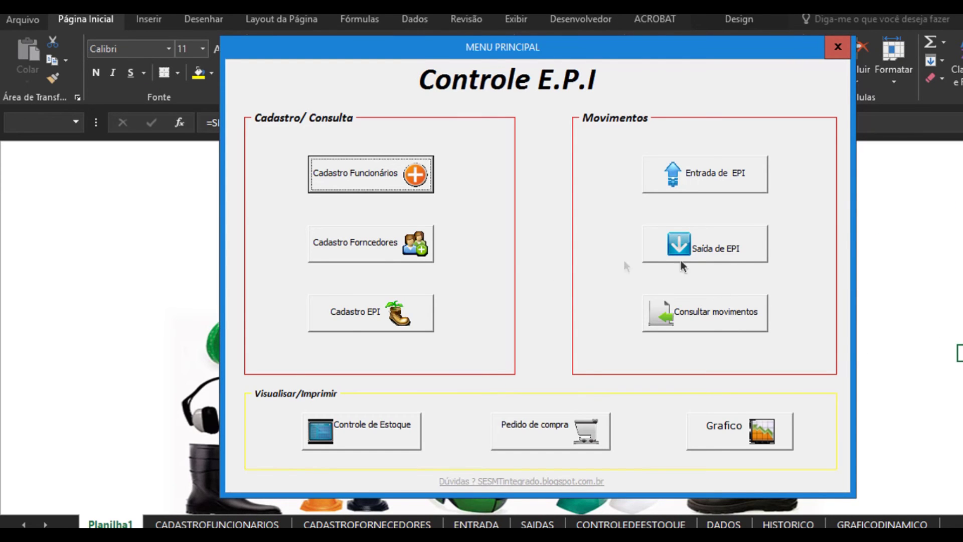
Open Cadastro EPI from the running menu, show and hide its Consulta search section, and close both forms.
{"action": "left_click", "coordinate": [407, 312]}
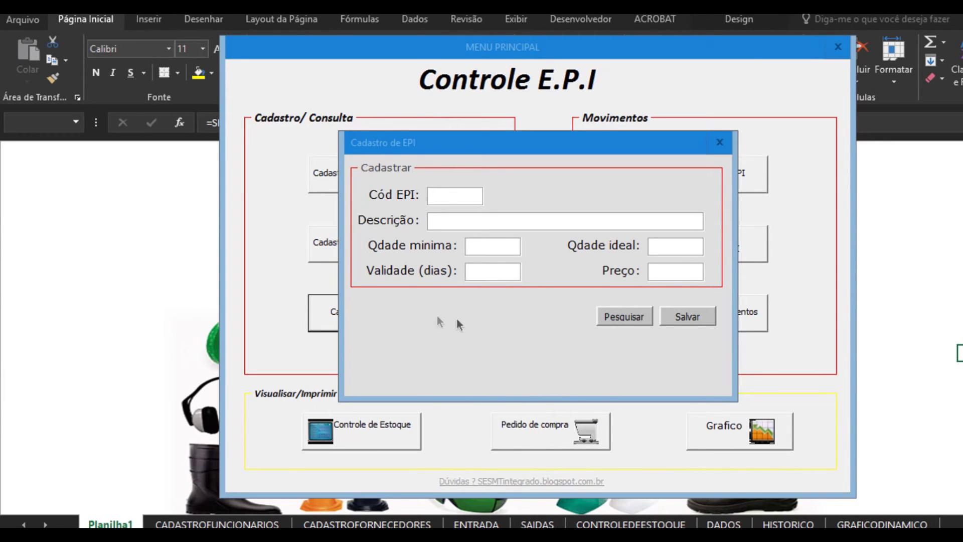
{"action": "left_click", "coordinate": [627, 316]}
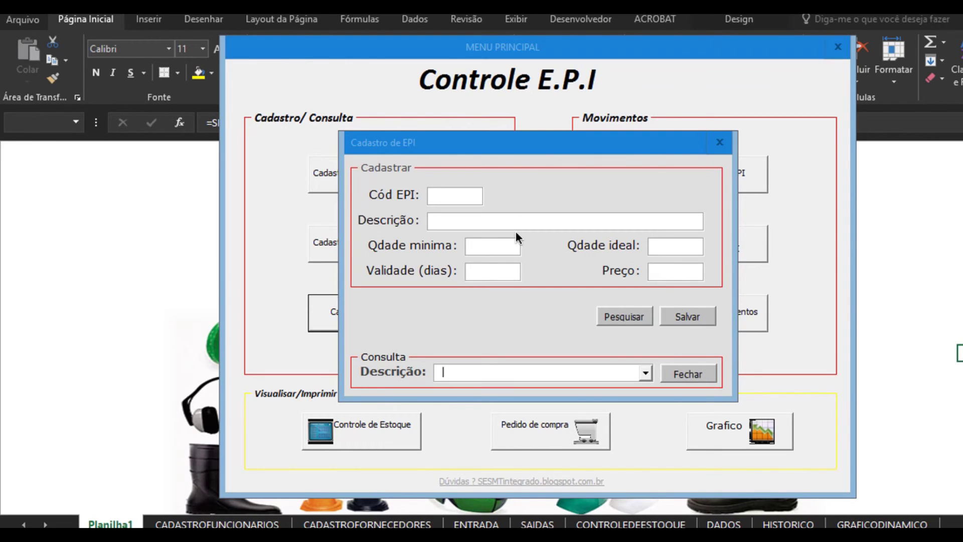
{"action": "left_click", "coordinate": [672, 374]}
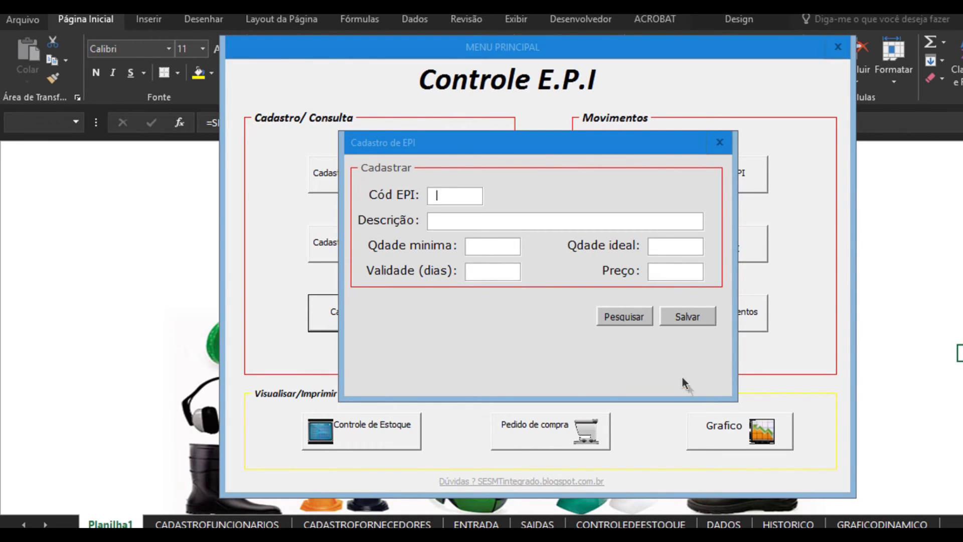
{"action": "left_click", "coordinate": [719, 143]}
{"action": "left_click", "coordinate": [838, 47]}
View the Cadastro EPI button's code in the VBA editor, then open the CADASTRODEEPI form's code and examine its CommandButton2_Click procedure name.
{"action": "key", "text": "alt+F11"}
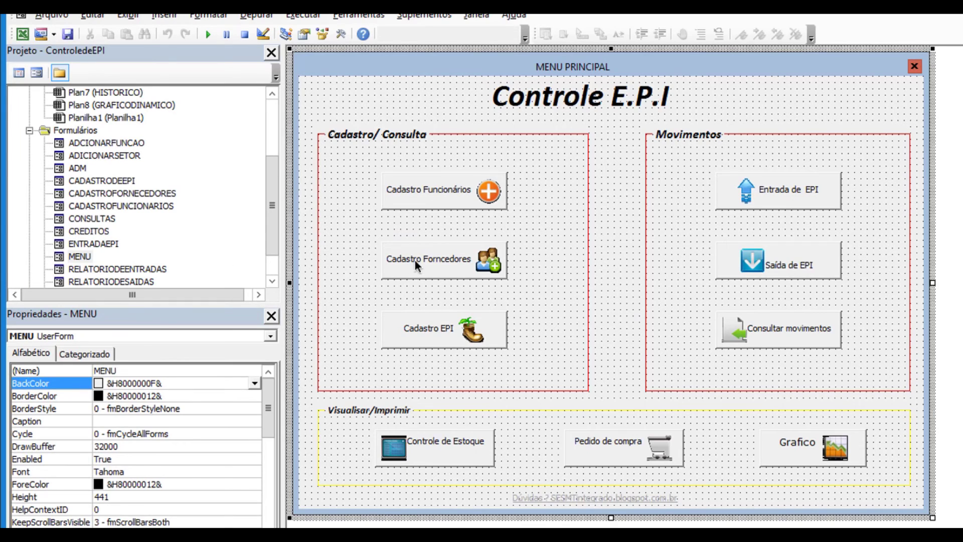
{"action": "double_click", "coordinate": [464, 332]}
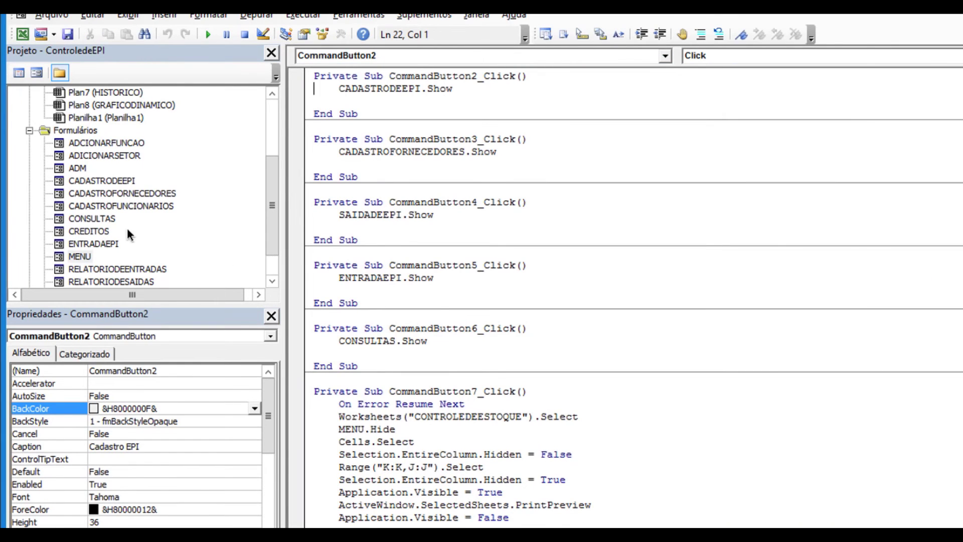
{"action": "double_click", "coordinate": [116, 180]}
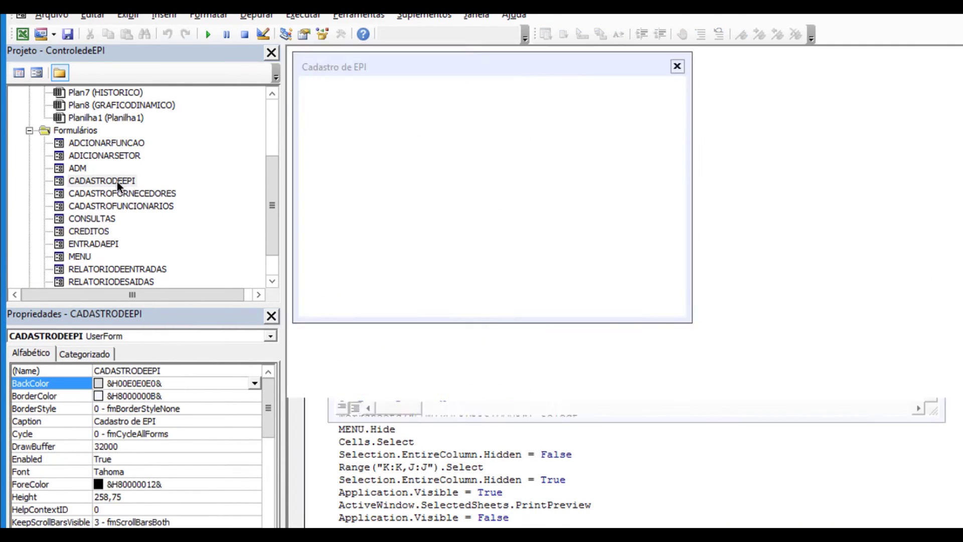
{"action": "right_click", "coordinate": [116, 180]}
{"action": "left_click", "coordinate": [58, 193]}
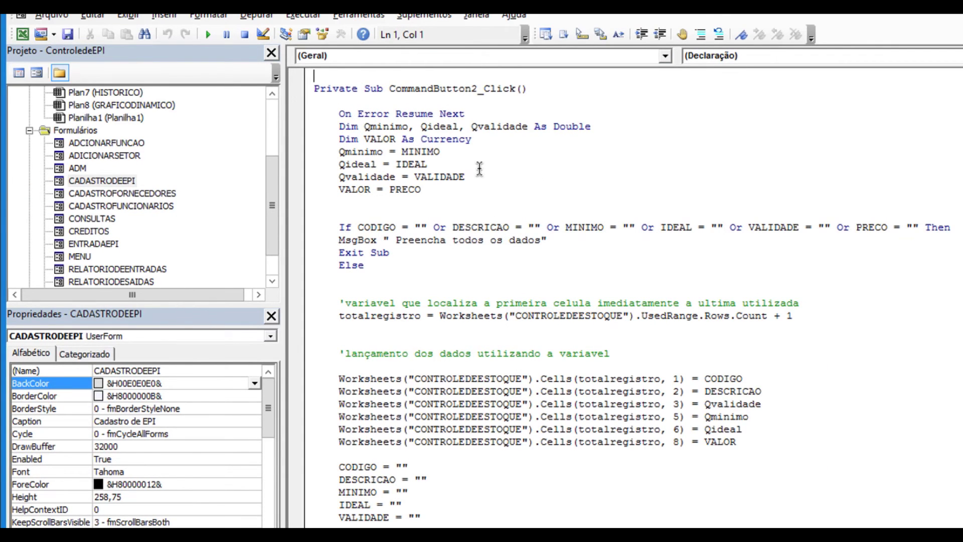
{"action": "left_click_drag", "start_coordinate": [389, 88], "coordinate": [474, 94]}
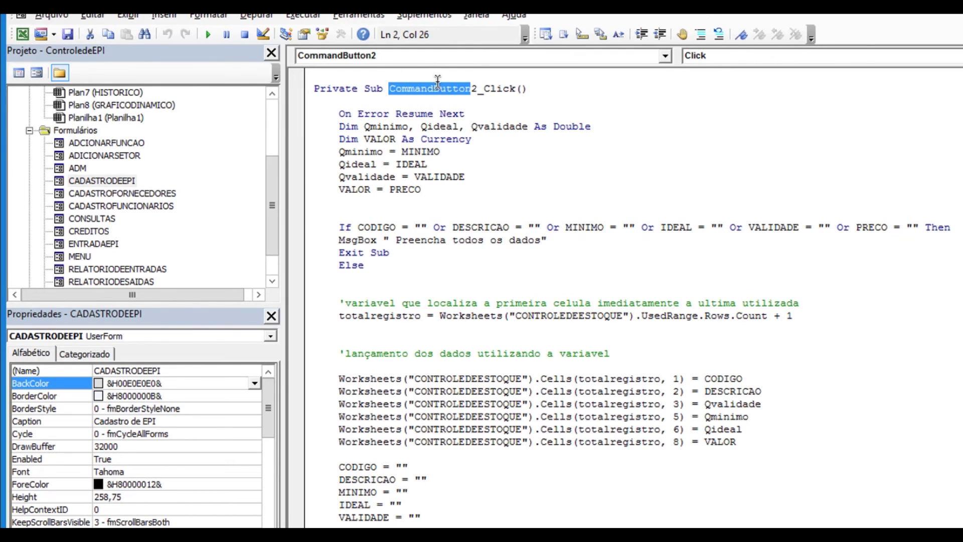
{"action": "left_click", "coordinate": [487, 140]}
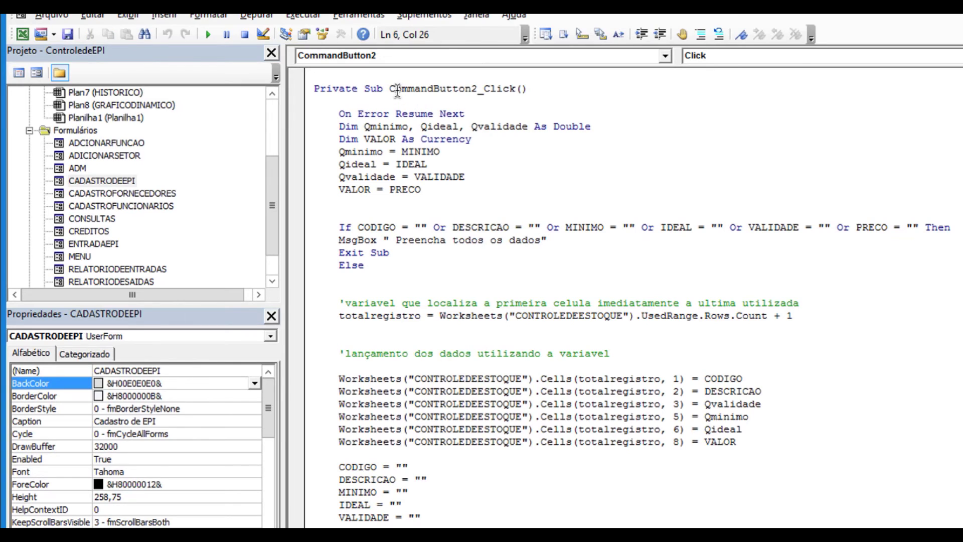
Show the CADASTRODEEPI form's design and check which command button names belong to Pesquisar, Salvar and Fechar.
{"action": "left_click", "coordinate": [93, 183]}
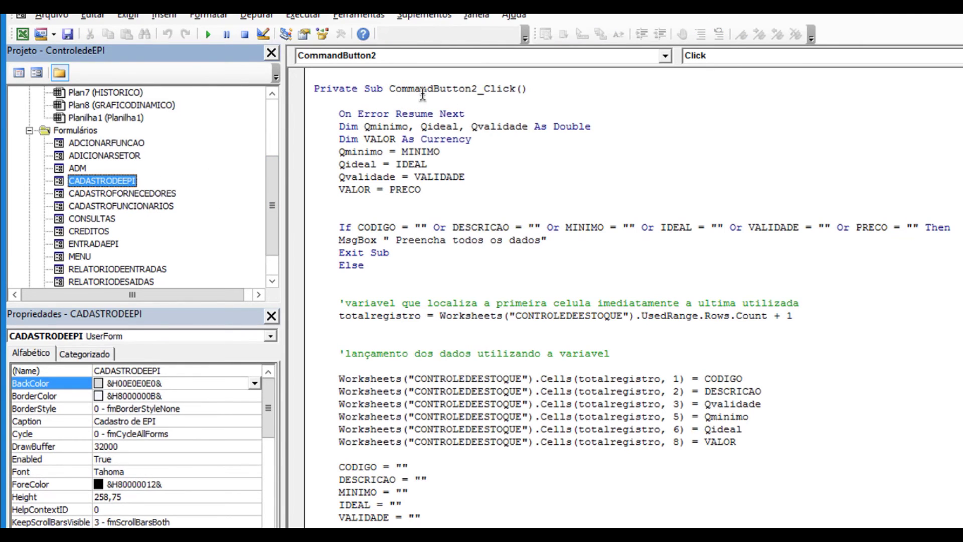
{"action": "right_click", "coordinate": [108, 182]}
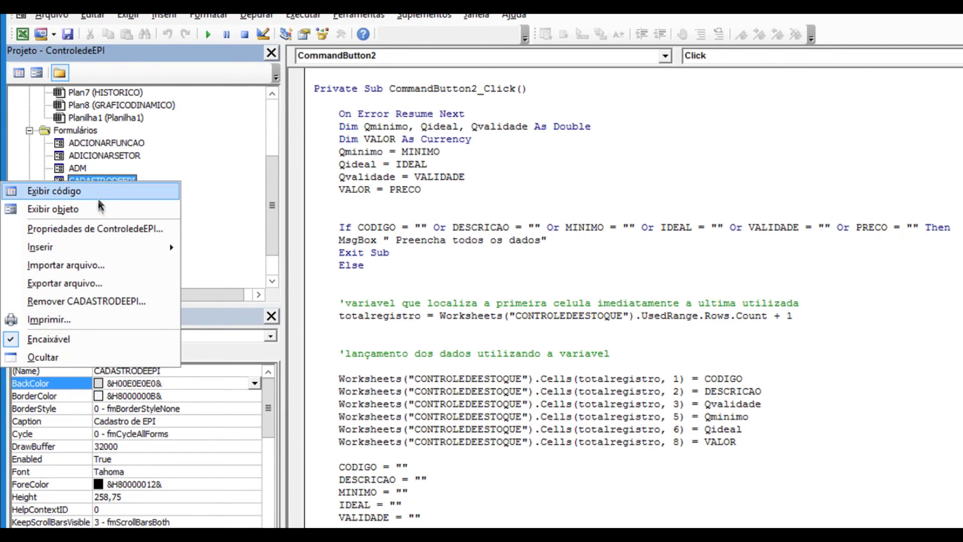
{"action": "left_click", "coordinate": [105, 210]}
{"action": "left_click", "coordinate": [587, 241]}
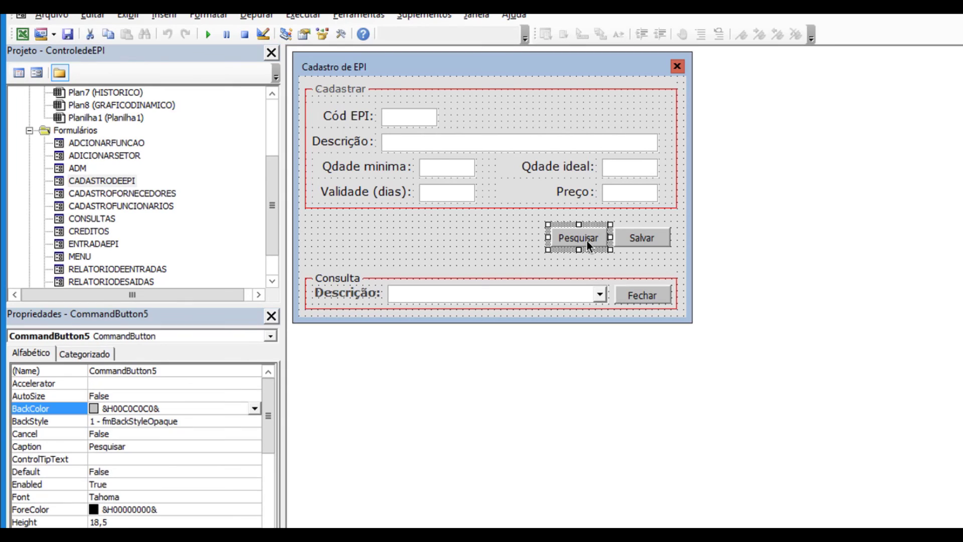
{"action": "left_click", "coordinate": [648, 240]}
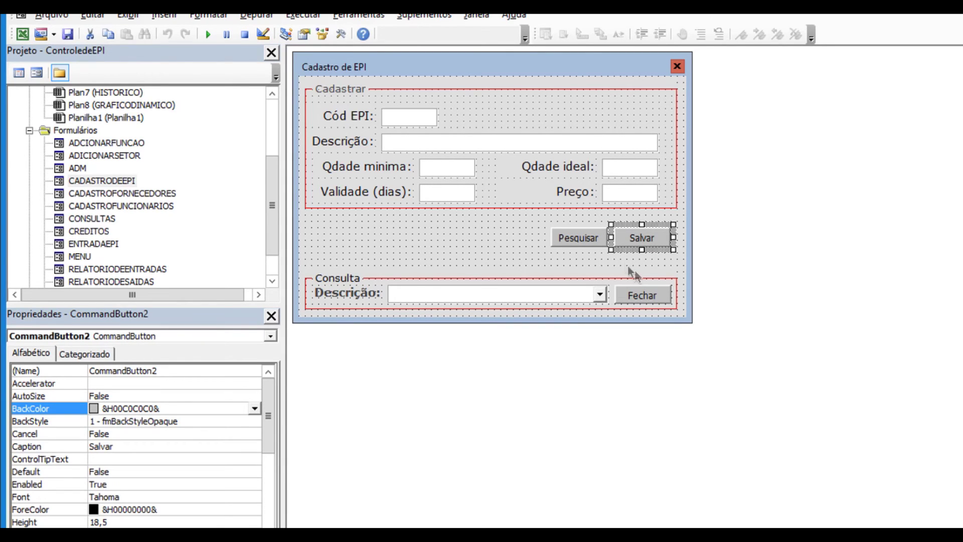
{"action": "left_click", "coordinate": [643, 299]}
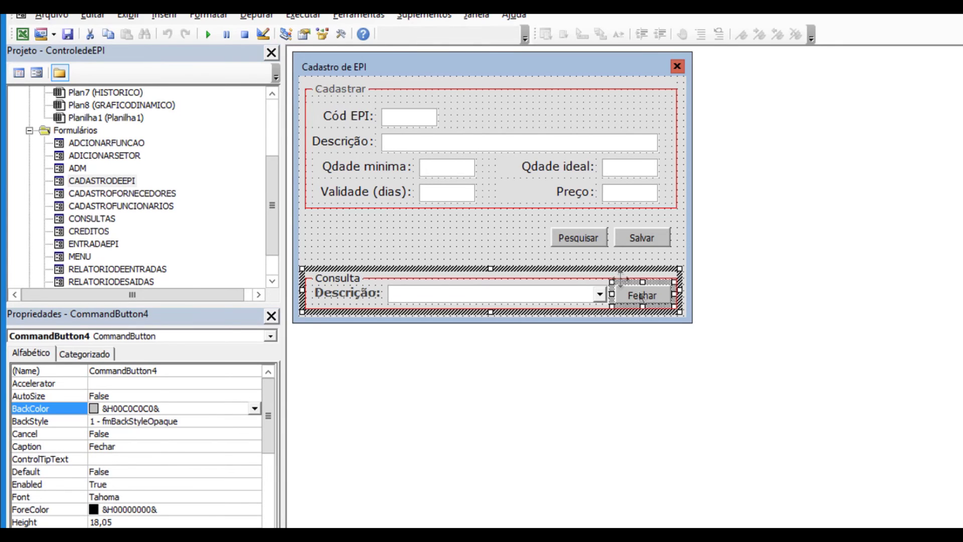
{"action": "left_click", "coordinate": [580, 239]}
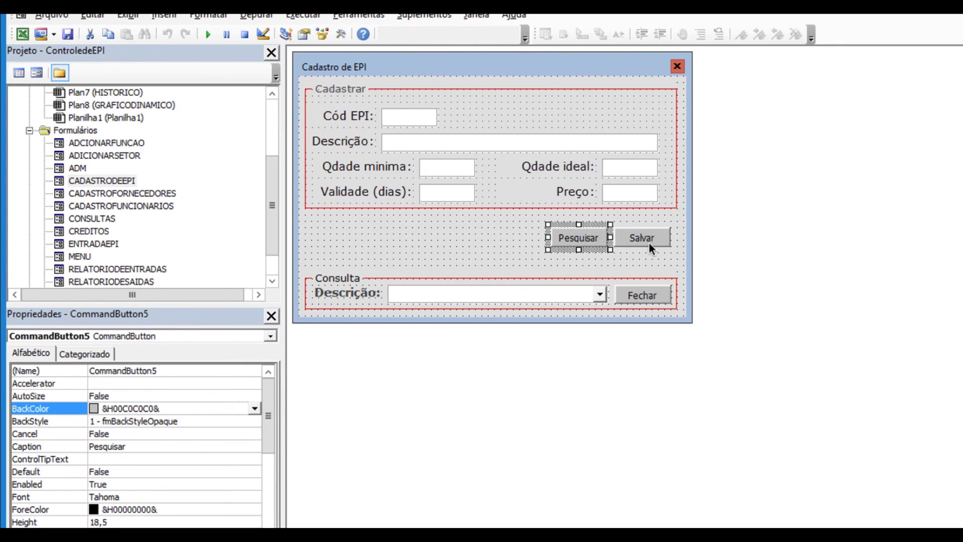
{"action": "left_click", "coordinate": [649, 243]}
{"action": "left_click", "coordinate": [604, 242]}
{"action": "left_click", "coordinate": [632, 294]}
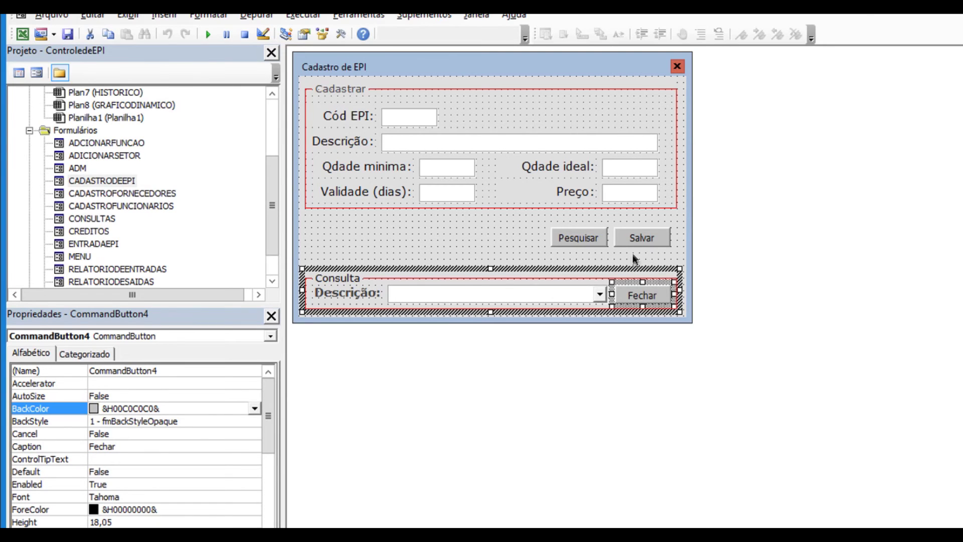
{"action": "left_click", "coordinate": [637, 239]}
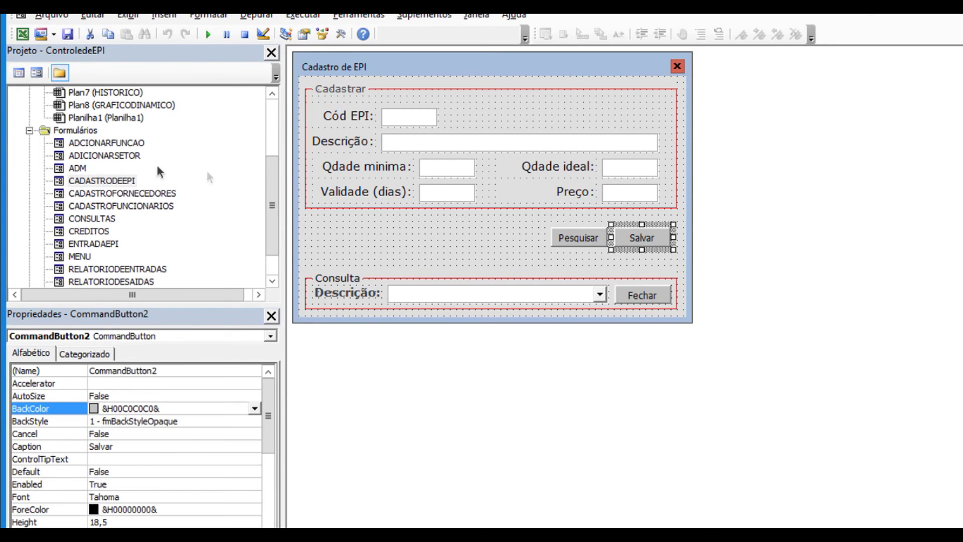
Reopen the CADASTRODEEPI code and read how the Salvar button's procedure writes the EPI data to CONTROLEDEESTOQUE.
{"action": "right_click", "coordinate": [129, 183]}
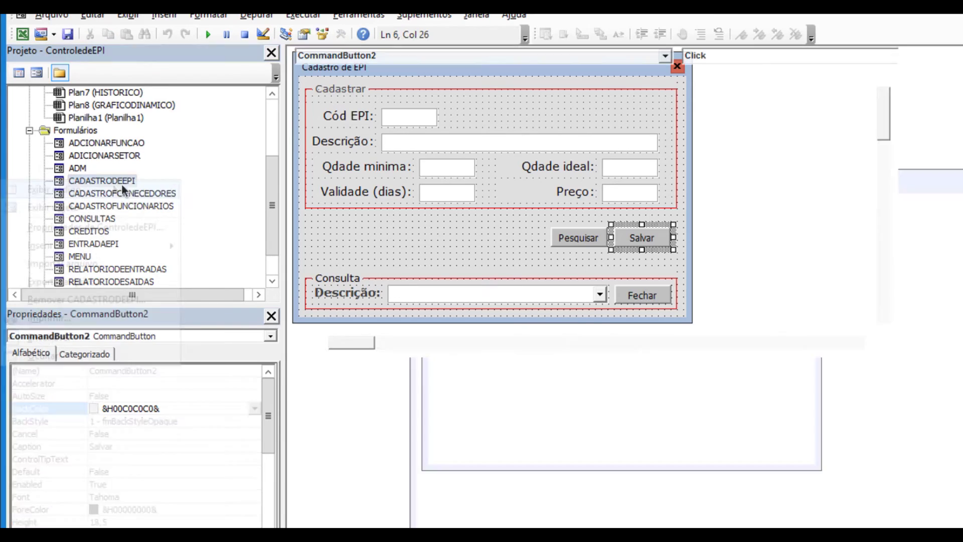
{"action": "left_click", "coordinate": [51, 190]}
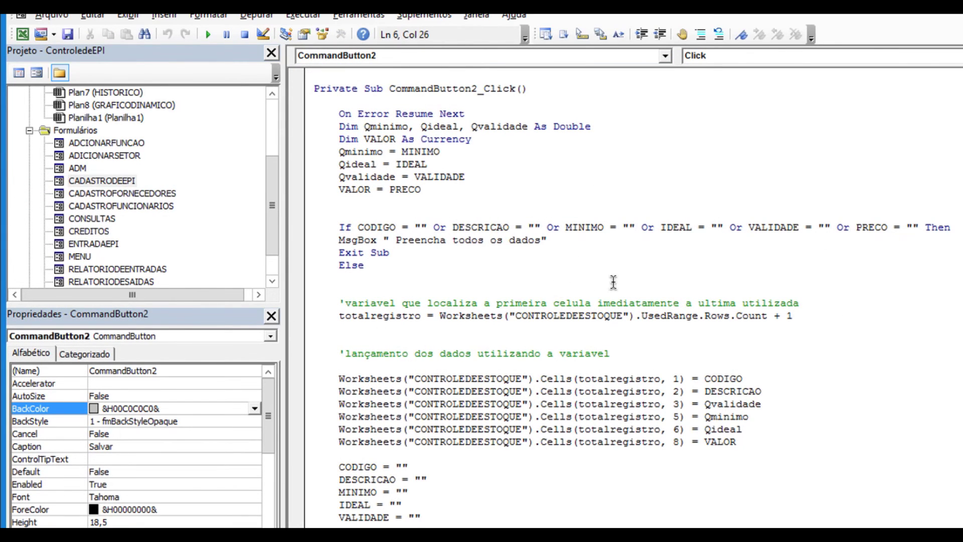
{"action": "scroll", "coordinate": [622, 283], "scroll_direction": "down", "scroll_amount": 2}
{"action": "scroll", "coordinate": [494, 295], "scroll_direction": "down", "scroll_amount": 3}
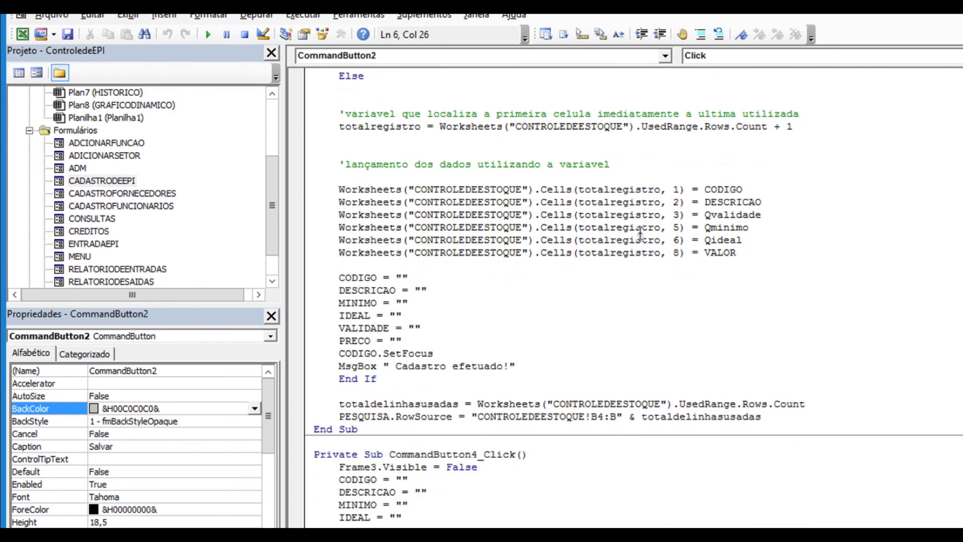
Read the CADASTRODEEPI code down to CommandButton4_Click, then show the form's design and check the Pesquisar and Fechar buttons.
{"action": "scroll", "coordinate": [693, 240], "scroll_direction": "down", "scroll_amount": 1}
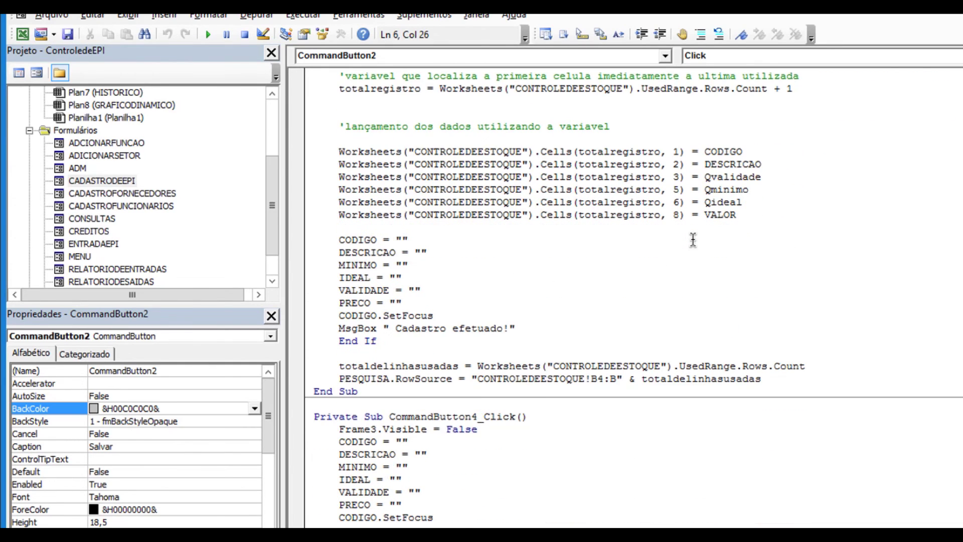
{"action": "scroll", "coordinate": [693, 240], "scroll_direction": "down", "scroll_amount": 5}
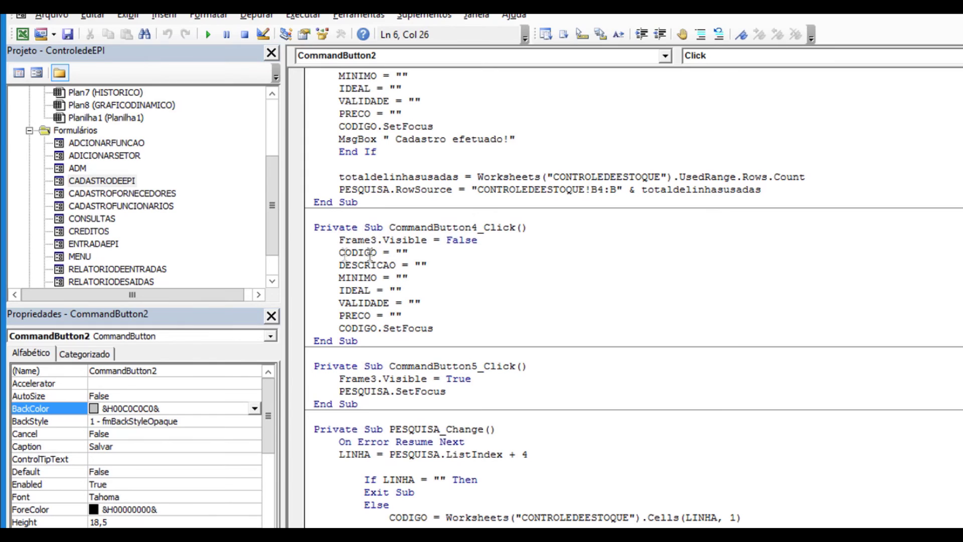
{"action": "right_click", "coordinate": [102, 180]}
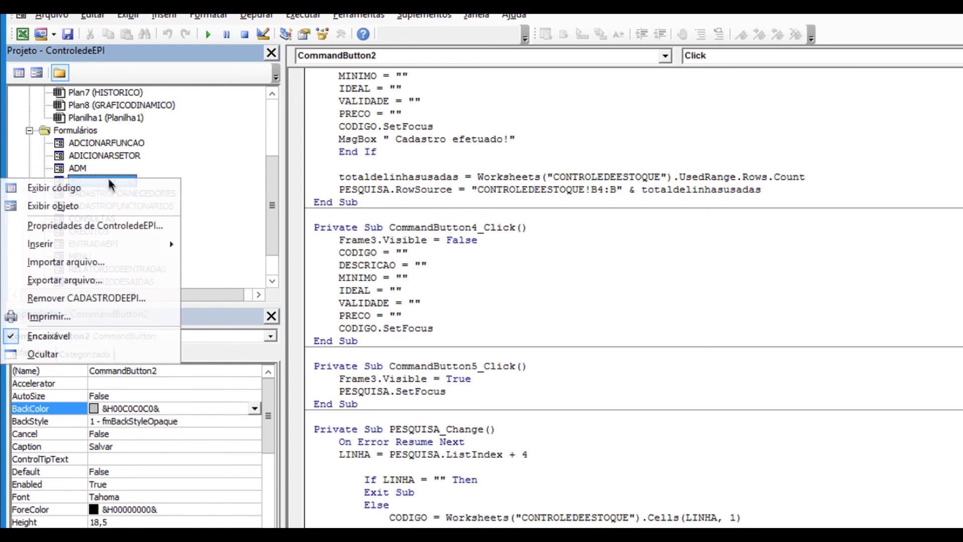
{"action": "left_click", "coordinate": [111, 204]}
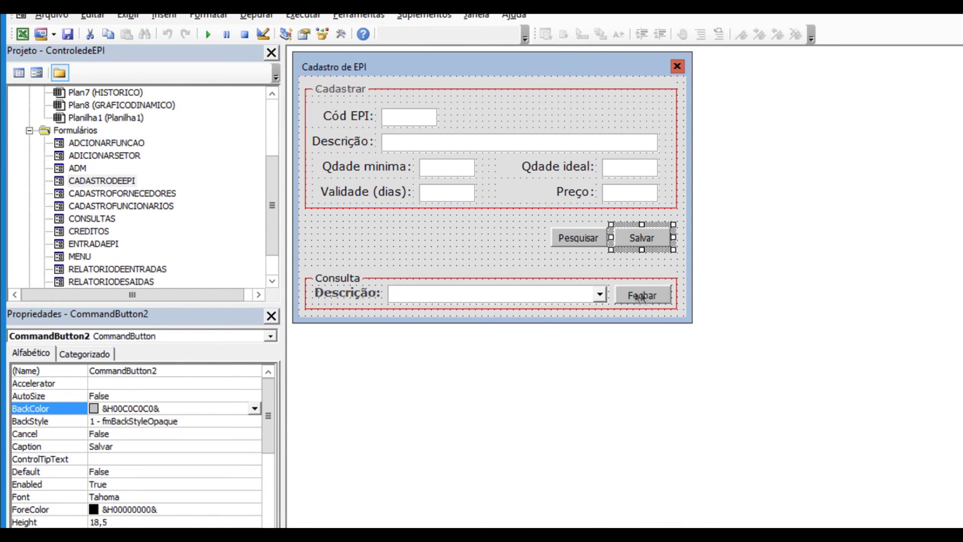
{"action": "left_click", "coordinate": [592, 242]}
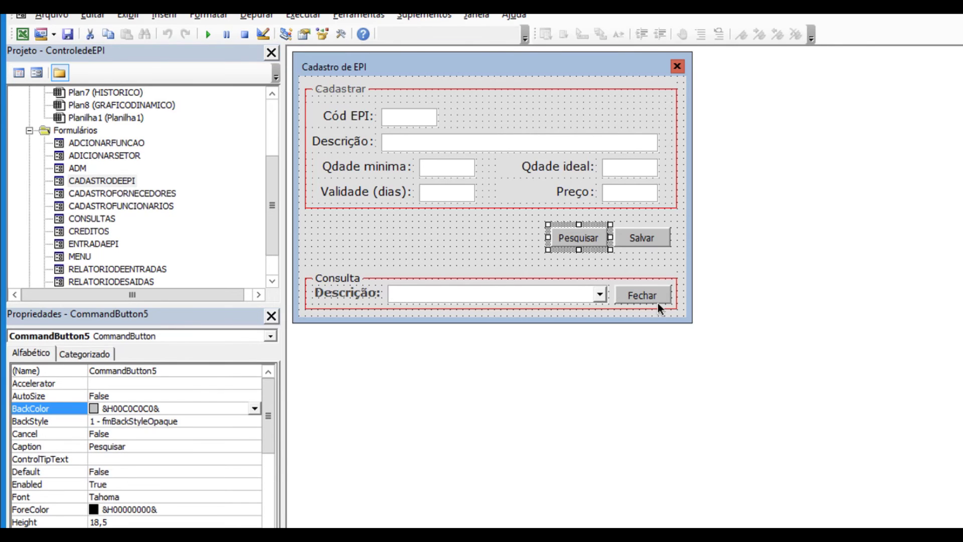
{"action": "left_click", "coordinate": [656, 300]}
{"action": "left_click", "coordinate": [580, 244]}
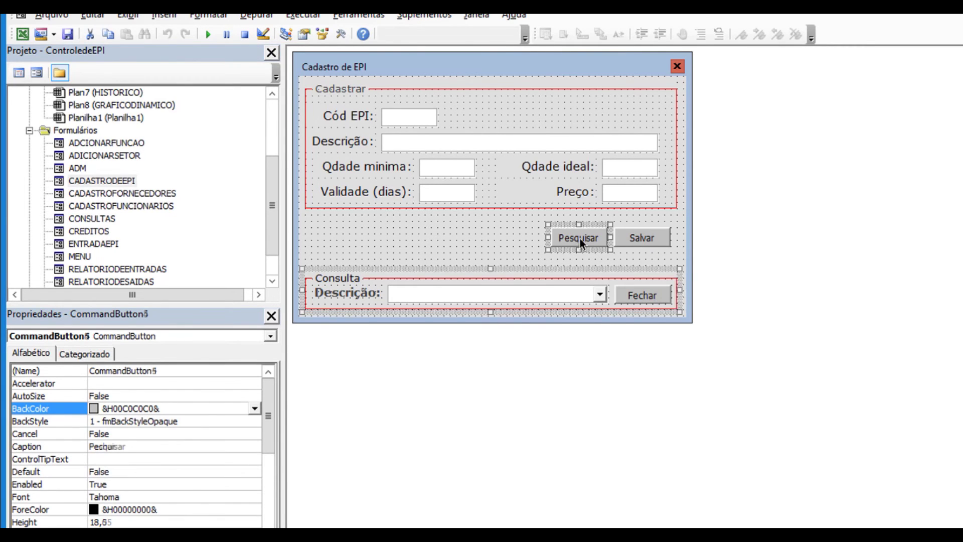
Reopen the CADASTRODEEPI code and examine the Pesquisar button's CommandButton5_Click procedure, including its PESQUISA.SetFocus line.
{"action": "right_click", "coordinate": [121, 189]}
{"action": "left_click", "coordinate": [60, 195]}
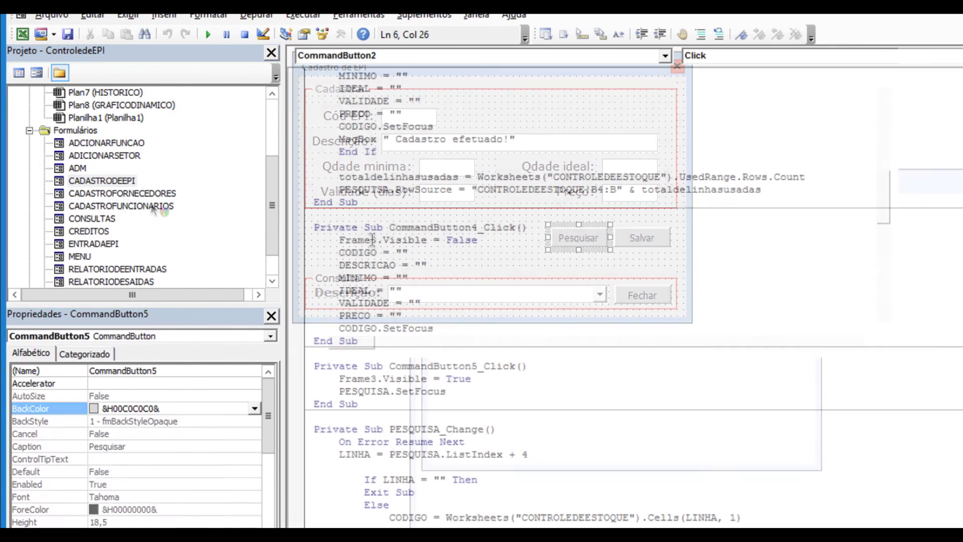
{"action": "scroll", "coordinate": [680, 289], "scroll_direction": "down", "scroll_amount": 3}
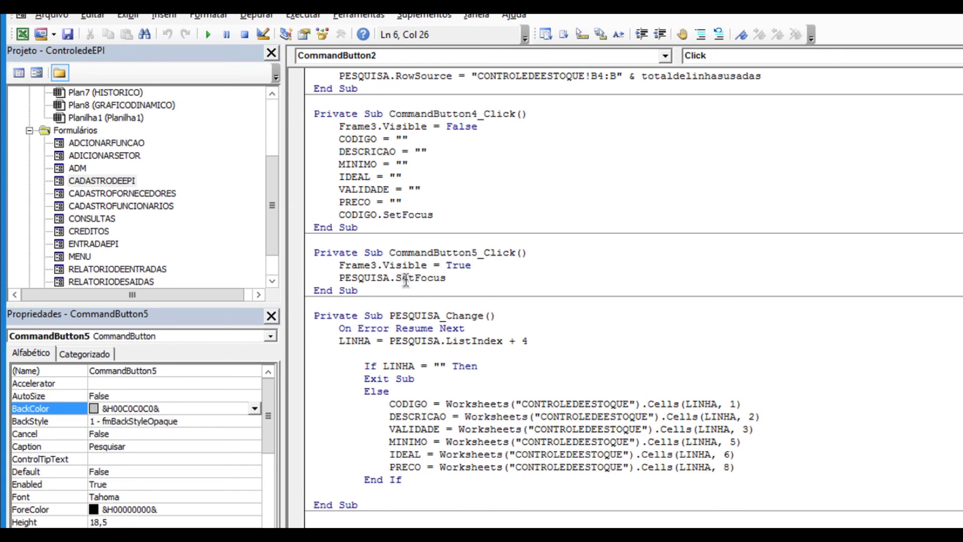
{"action": "double_click", "coordinate": [370, 277]}
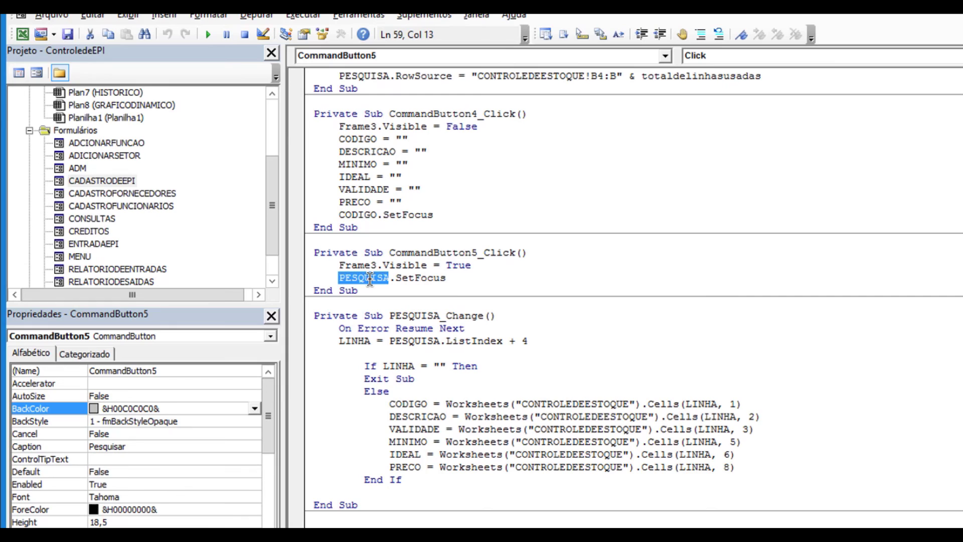
{"action": "left_click", "coordinate": [489, 284]}
{"action": "scroll", "coordinate": [490, 279], "scroll_direction": "up", "scroll_amount": 1}
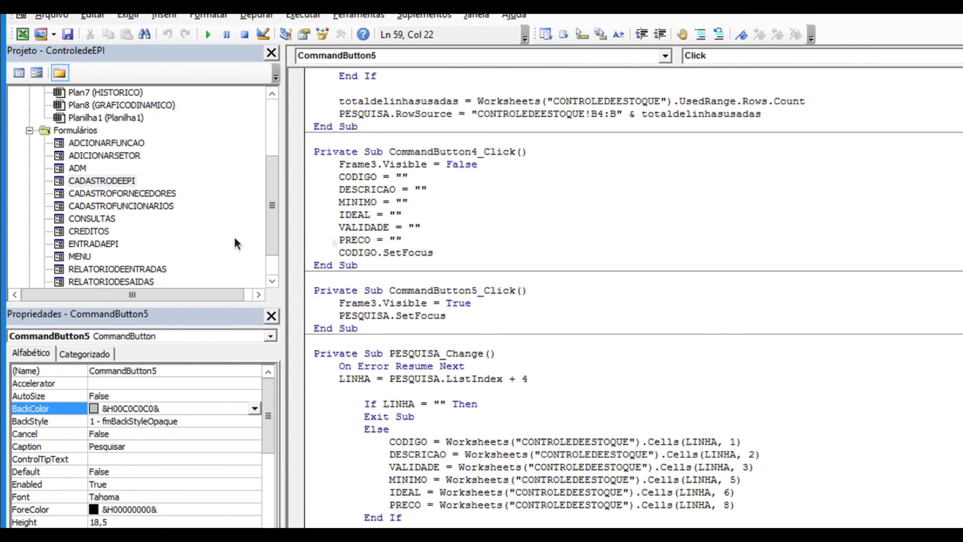
Read the PESQUISA_Change, UserForm_Initialize and UserForm_Terminate procedures, and return to the start of CommandButton2_Click.
{"action": "scroll", "coordinate": [647, 271], "scroll_direction": "down", "scroll_amount": 6}
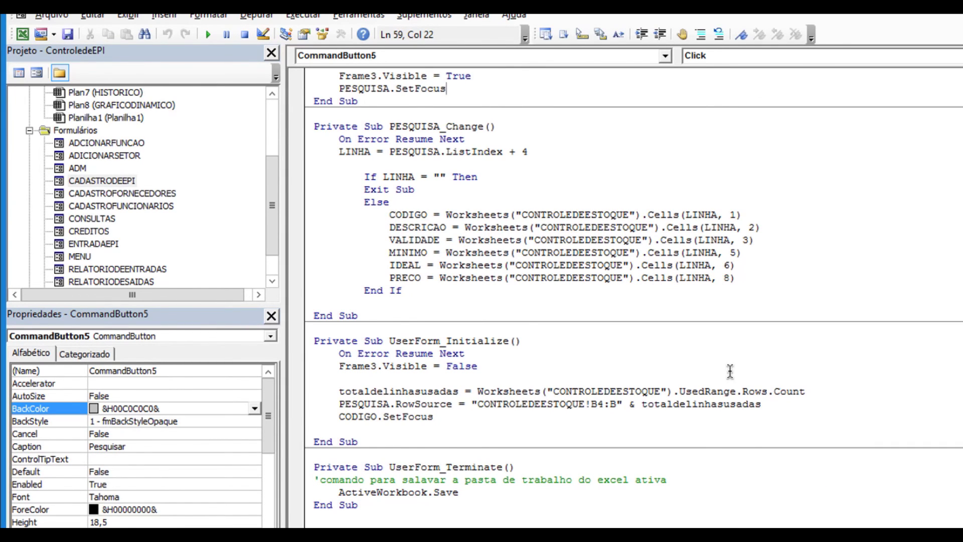
{"action": "scroll", "coordinate": [730, 372], "scroll_direction": "up", "scroll_amount": 8}
{"action": "scroll", "coordinate": [730, 372], "scroll_direction": "up", "scroll_amount": 8}
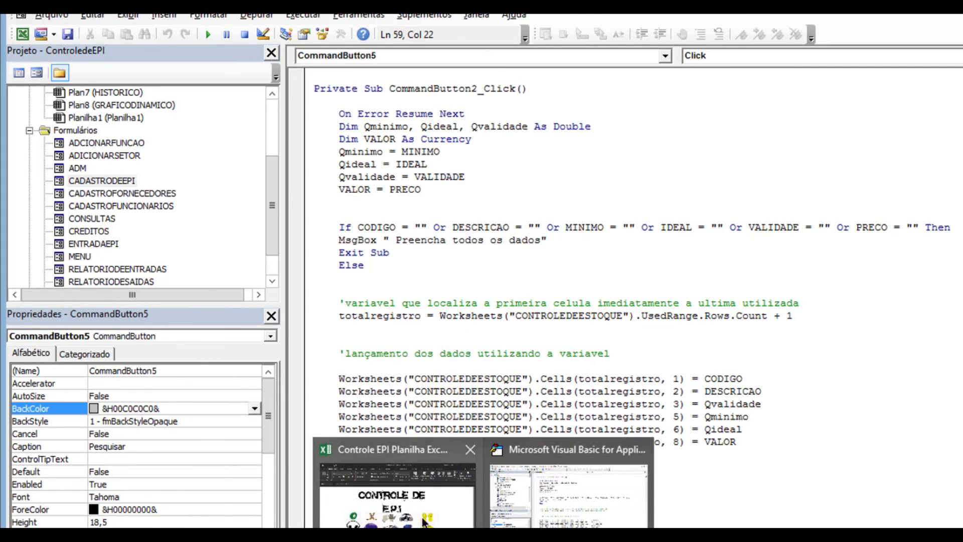
Switch to the Controle EPI workbook in Excel and open its main menu form from Planilha1.
{"action": "left_click", "coordinate": [389, 482]}
{"action": "left_click", "coordinate": [508, 298]}
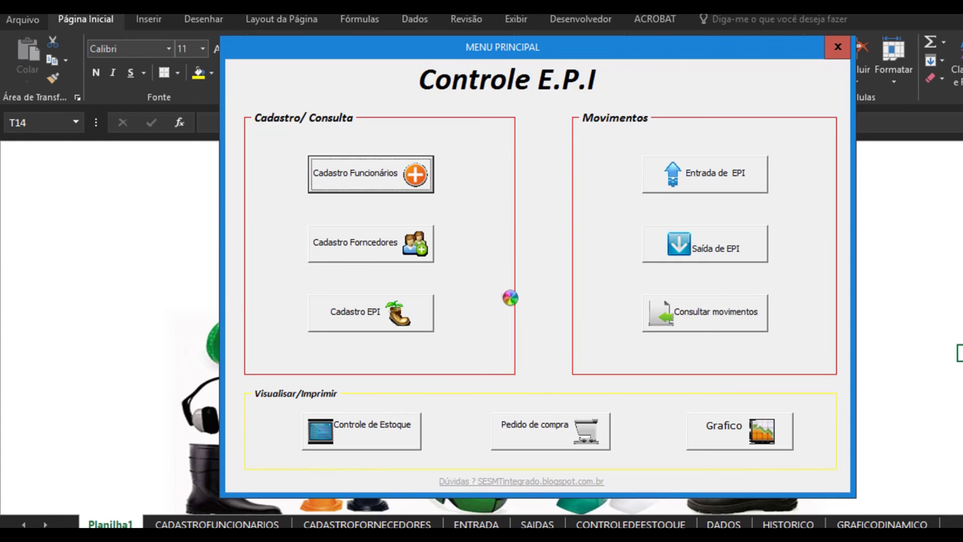